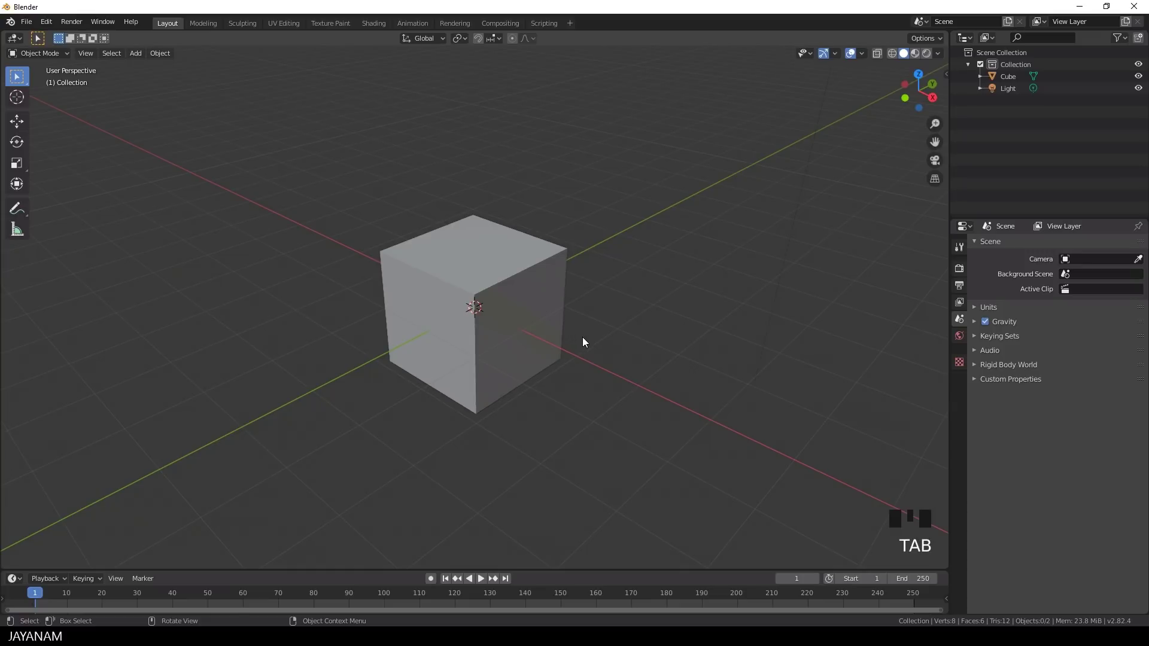
Flatten the default cube in Edit Mode by scaling its whole mesh down along the Z axis.
left_click(502, 323)
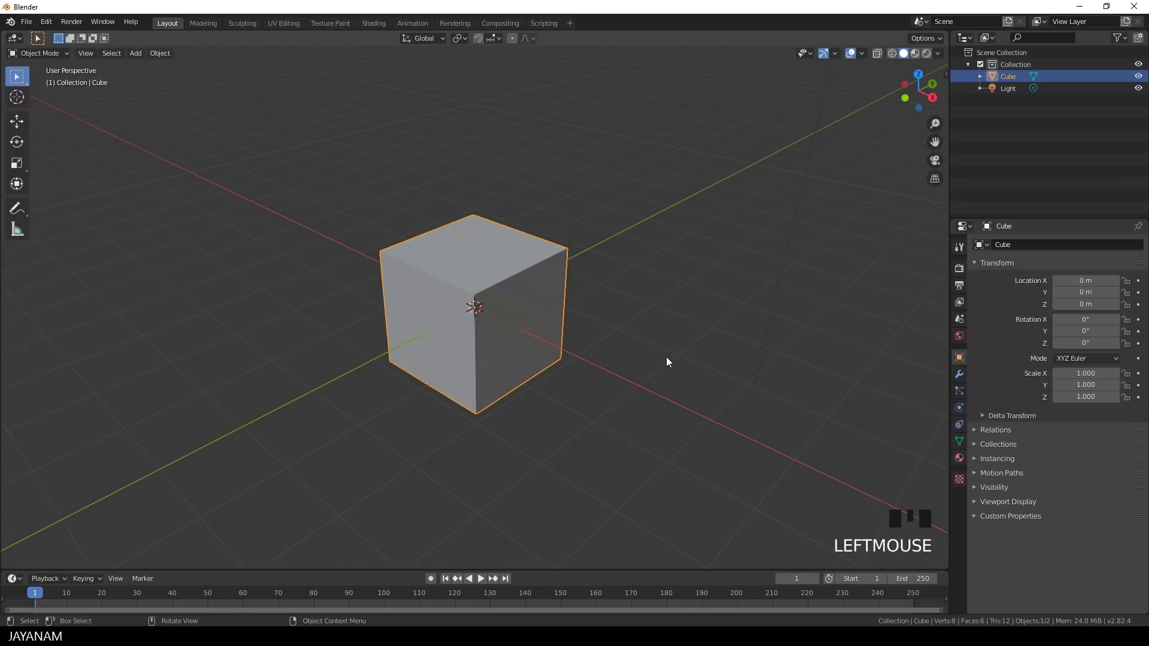
key("Tab")
key("s")
key("z")
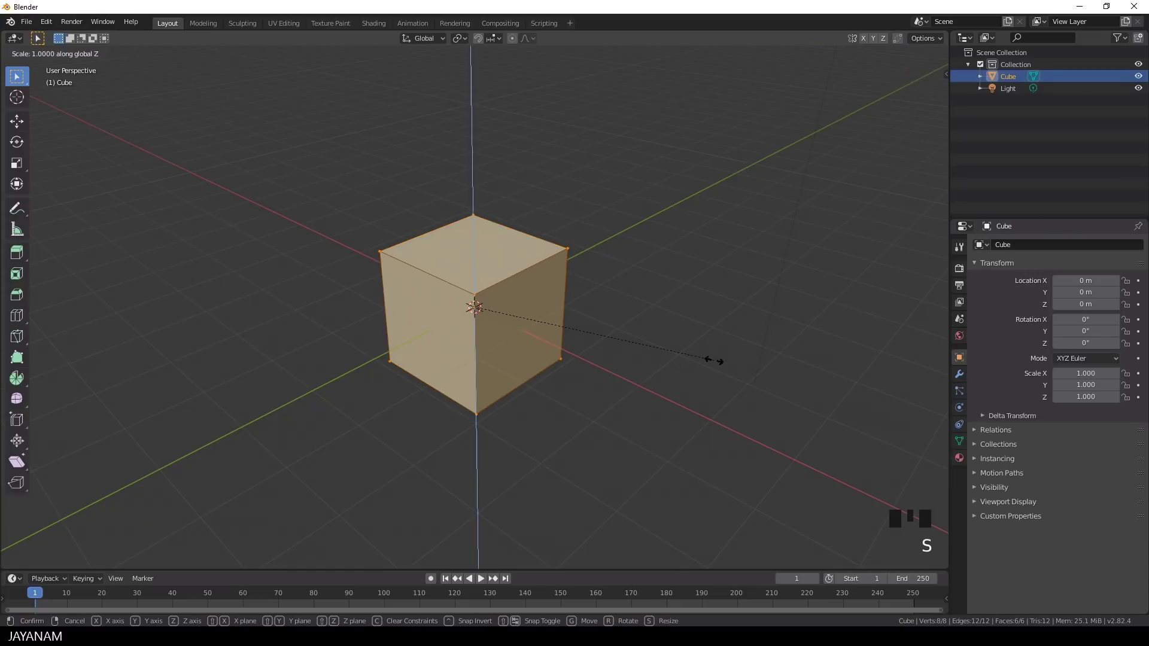
left_click(610, 353)
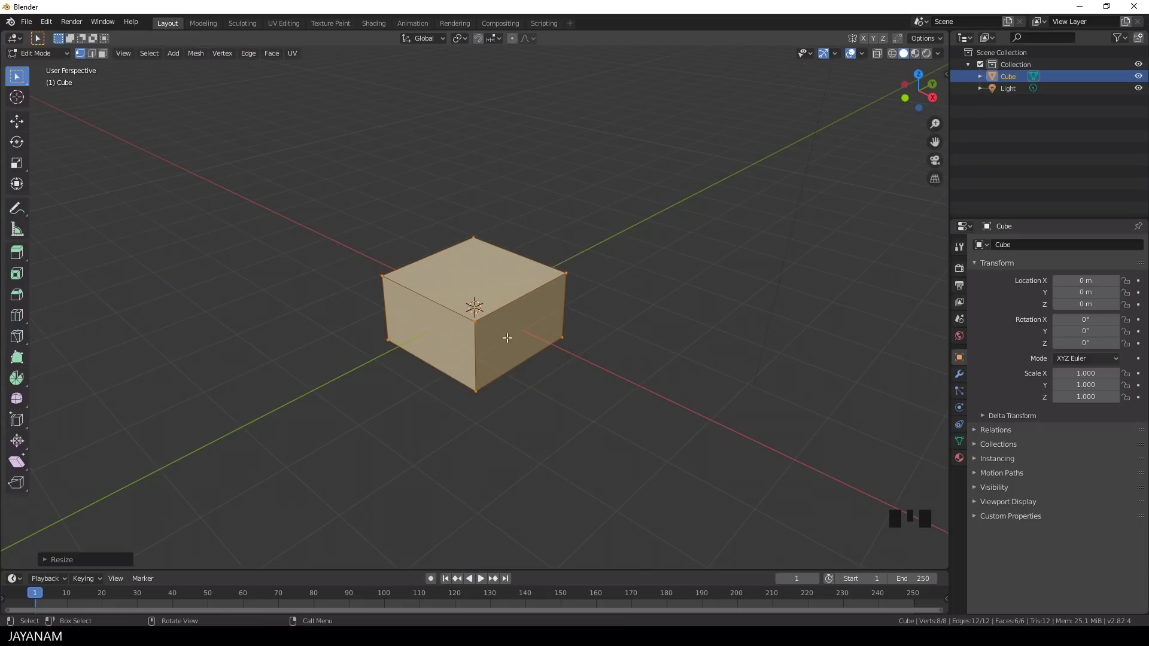
Bevel one top edge of the flattened cube with an offset of about 0.541 m and 6 segments.
middle_click_drag(260, 305, 136, 135)
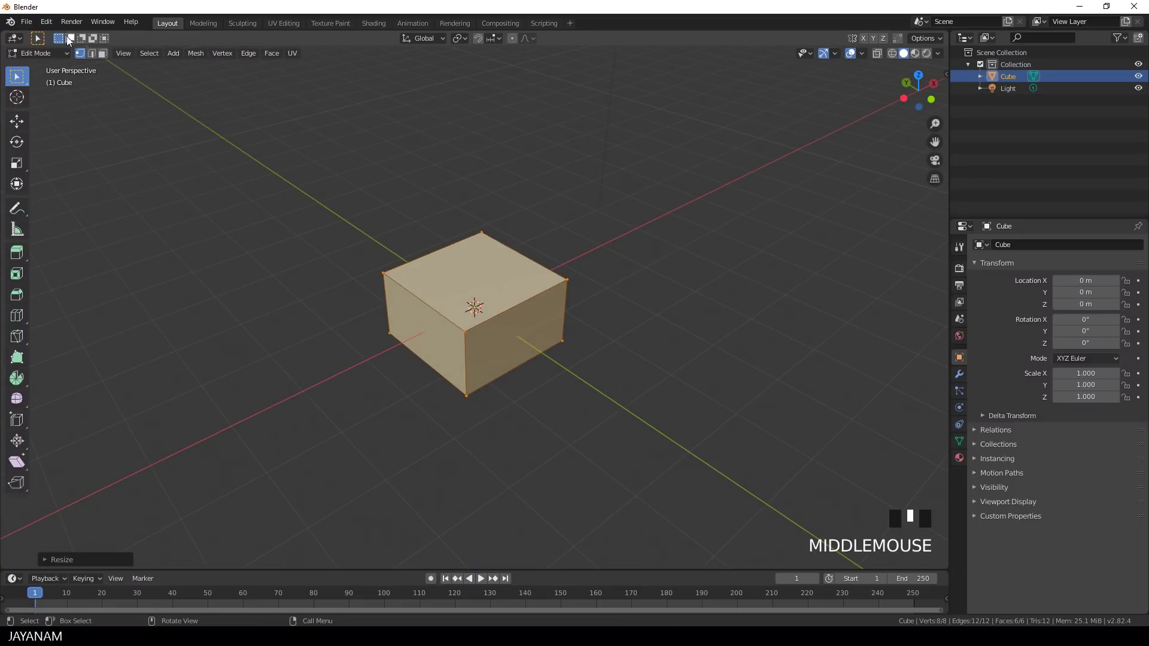
left_click(92, 54)
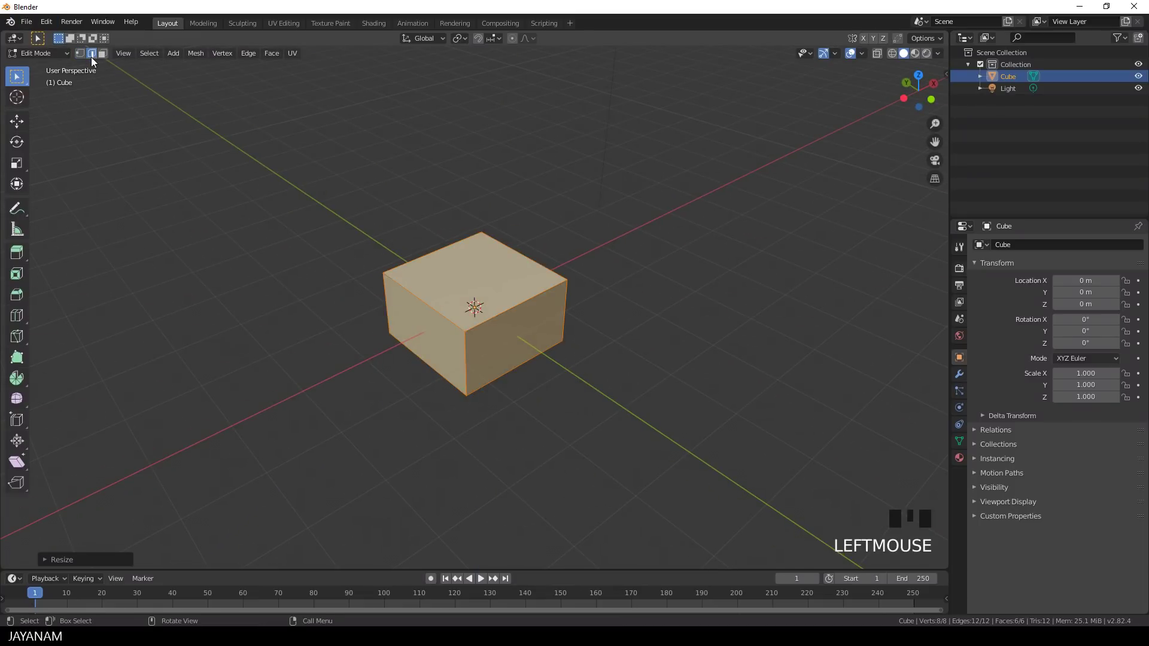
left_click(441, 313)
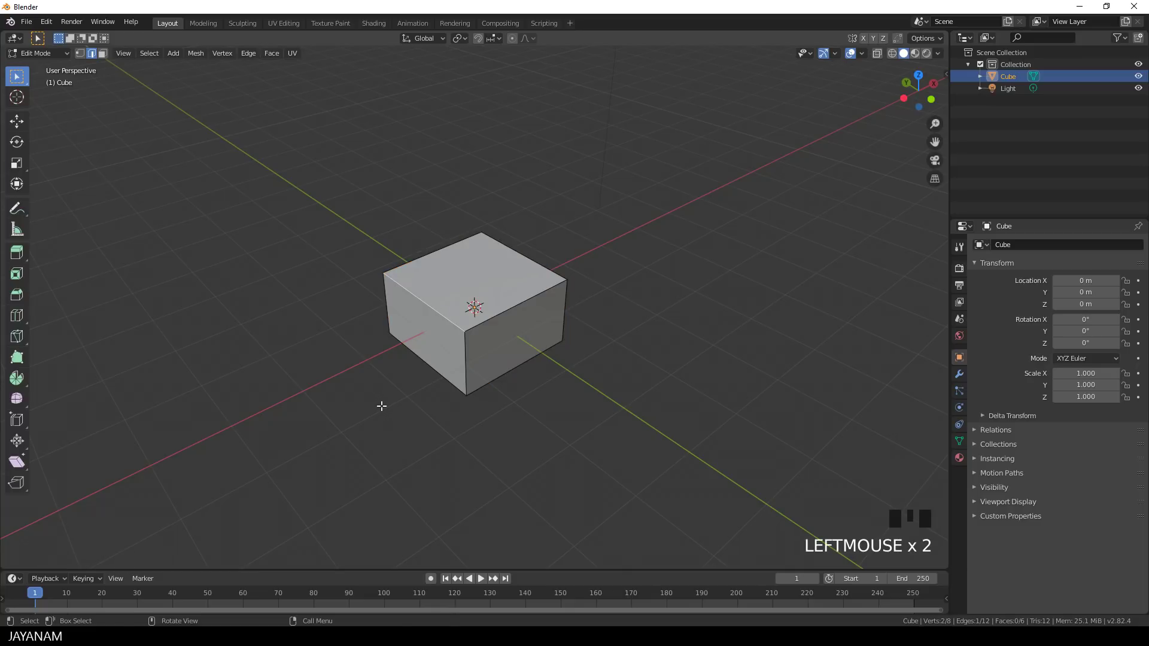
key("ctrl+b")
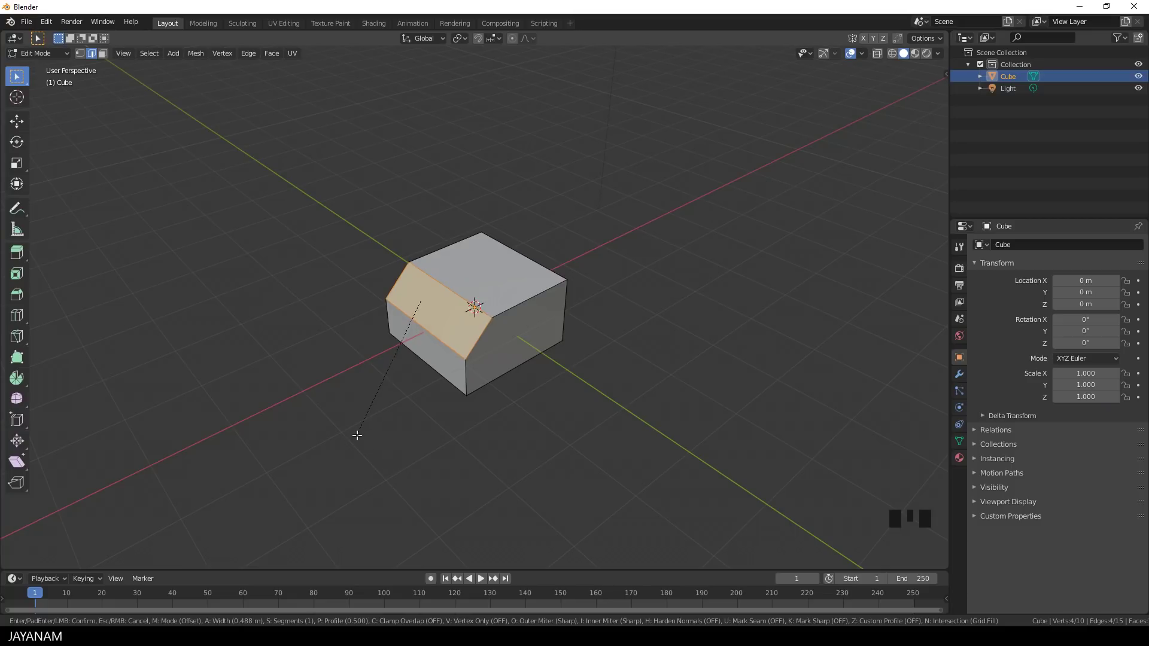
scroll(357, 435, "up", 4)
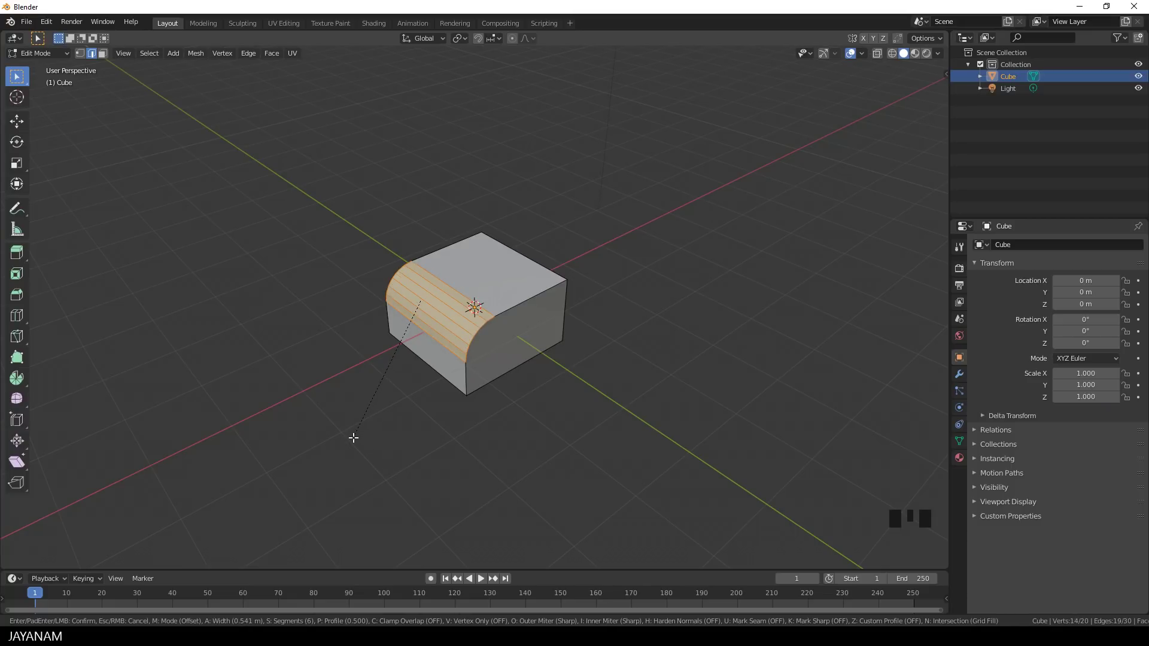
left_click(354, 438)
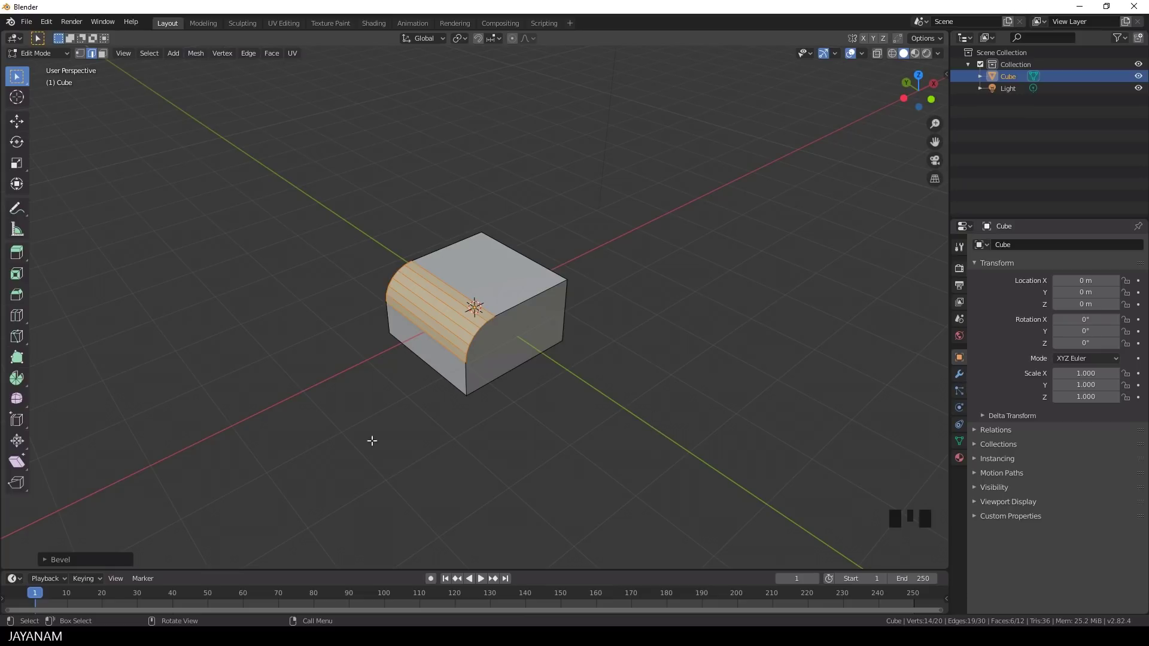
Enable a custom profile for the bevel and add curve points at about X 0.50, Y 0.73 and X 0.63, Y 0.30.
left_click(45, 558)
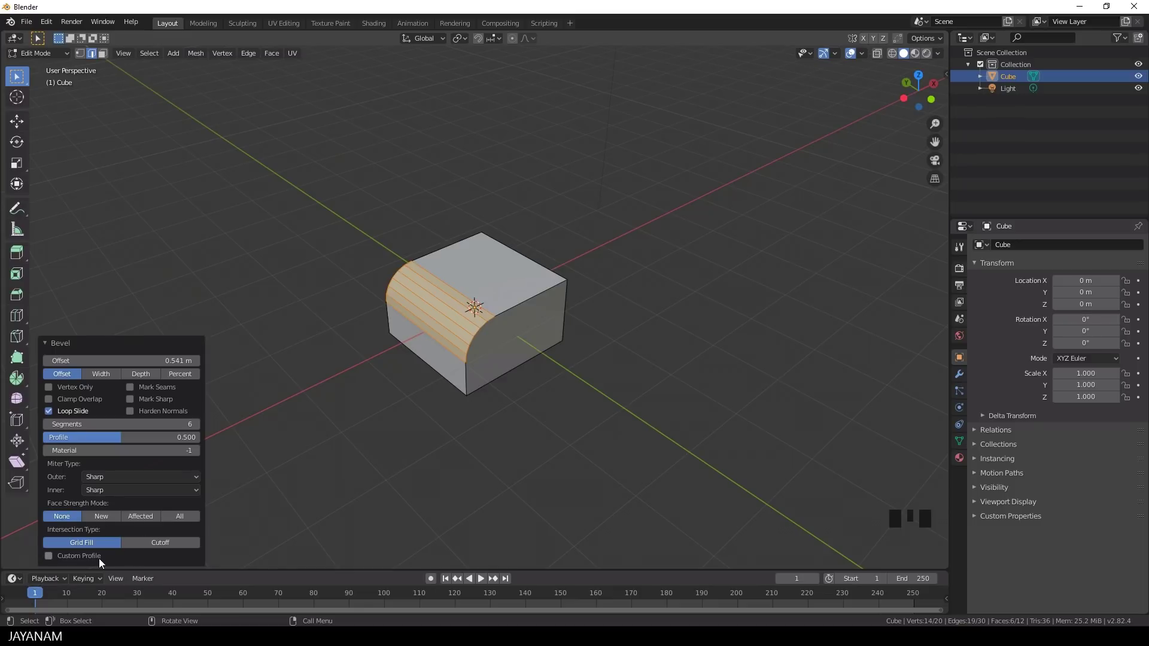
left_click(78, 555)
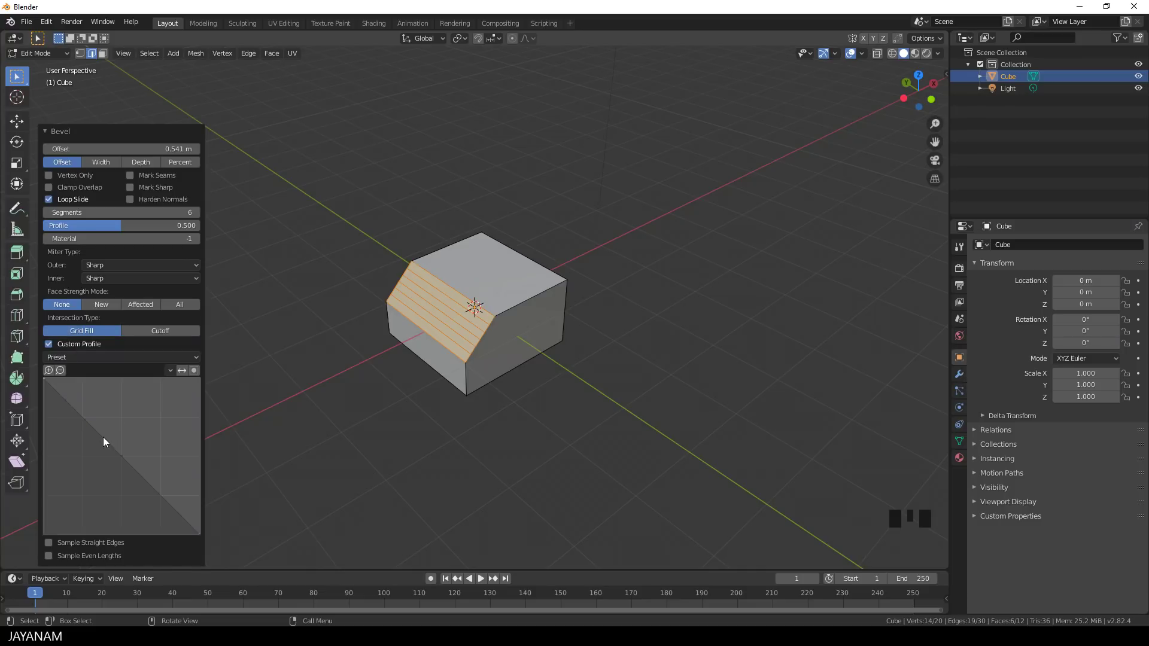
left_click_drag(103, 437, 121, 407)
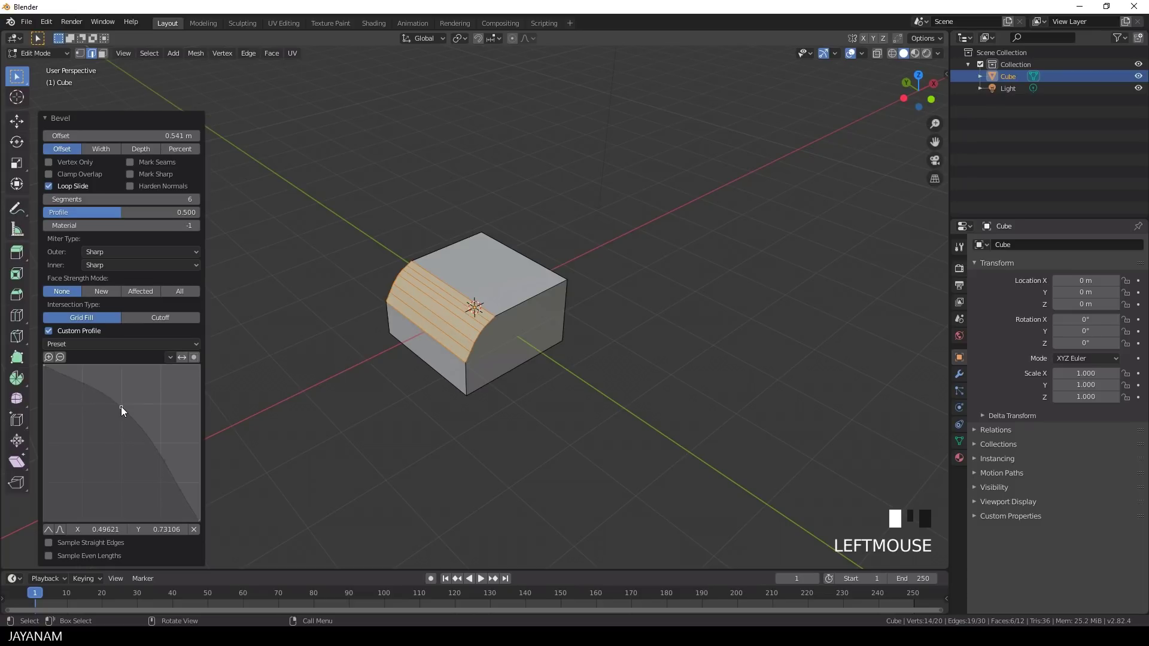
left_click_drag(159, 457, 142, 473)
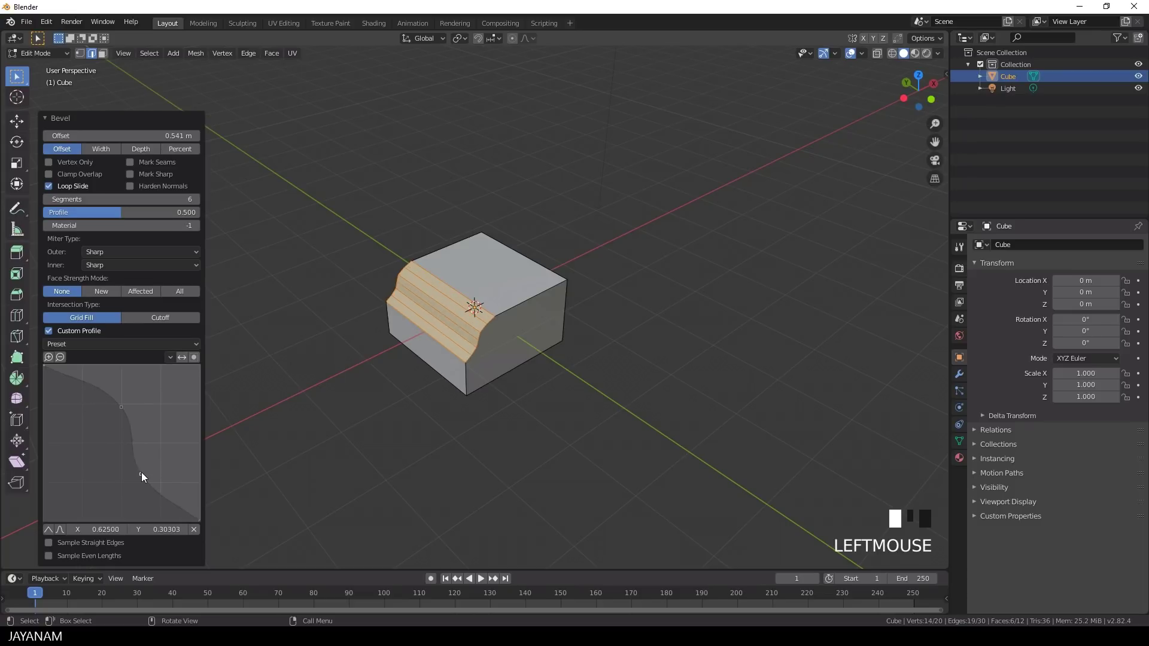
Refine the bevel profile with extra upper points, a vector-handled middle point and a lower point at about X 0.74, Y 0.11.
left_click_drag(89, 391, 123, 411)
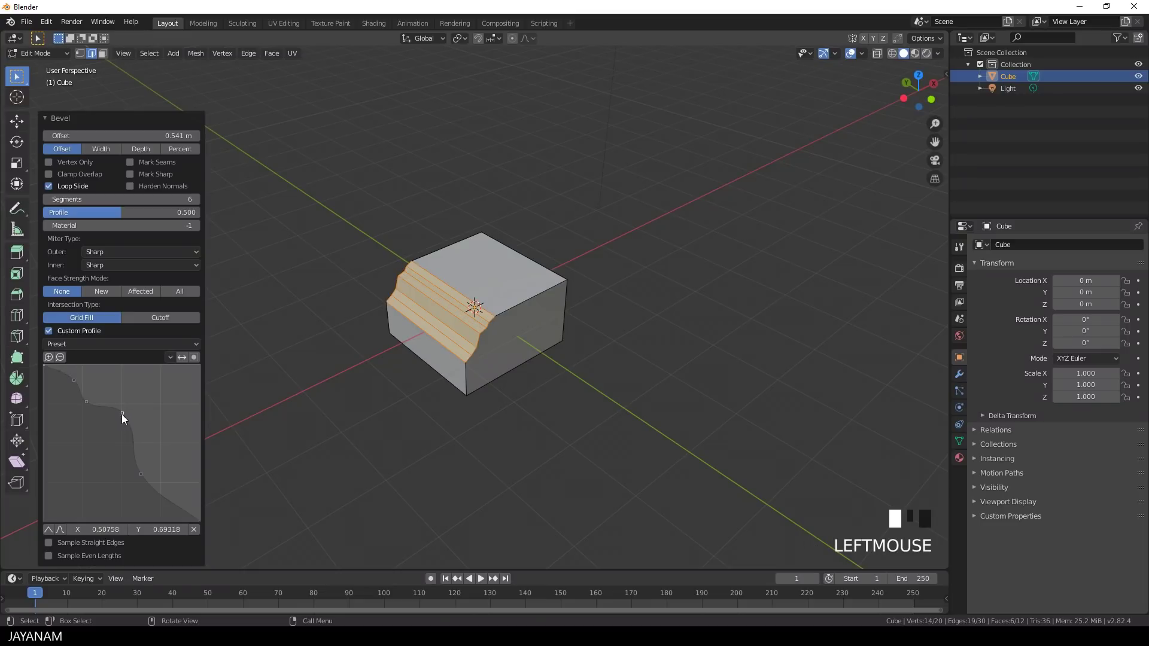
left_click(49, 530)
left_click_drag(123, 412, 98, 399)
left_click(159, 504)
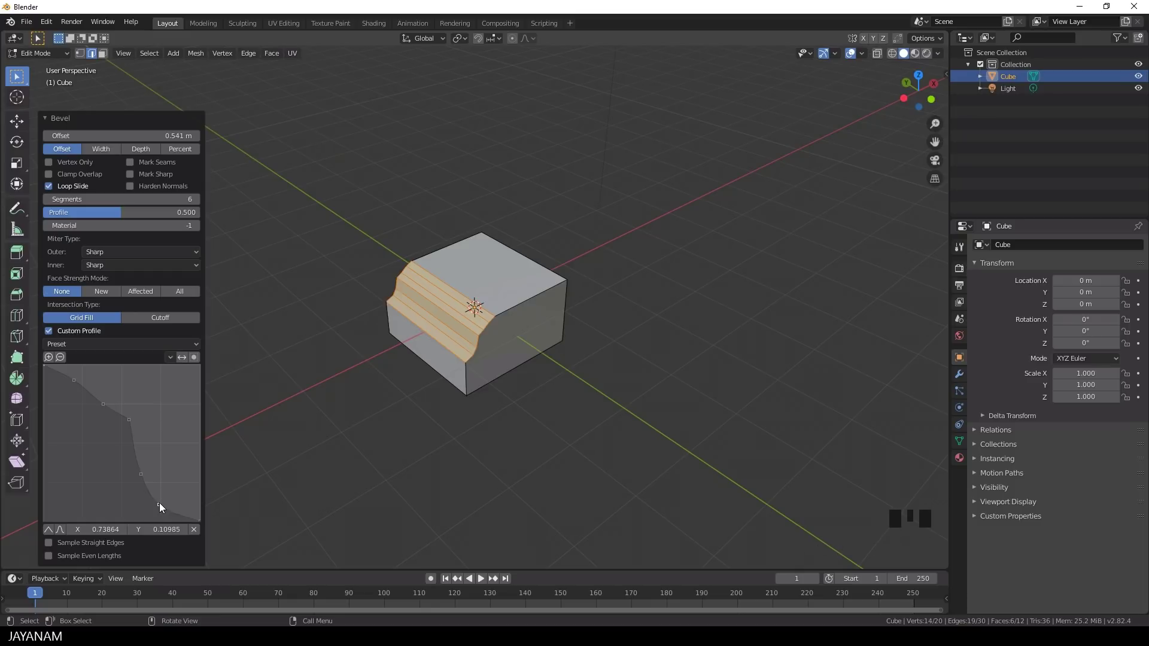
Undo the single-edge bevel, returning to the plain flattened cube with its top edge selected.
middle_click_drag(487, 425, 469, 433)
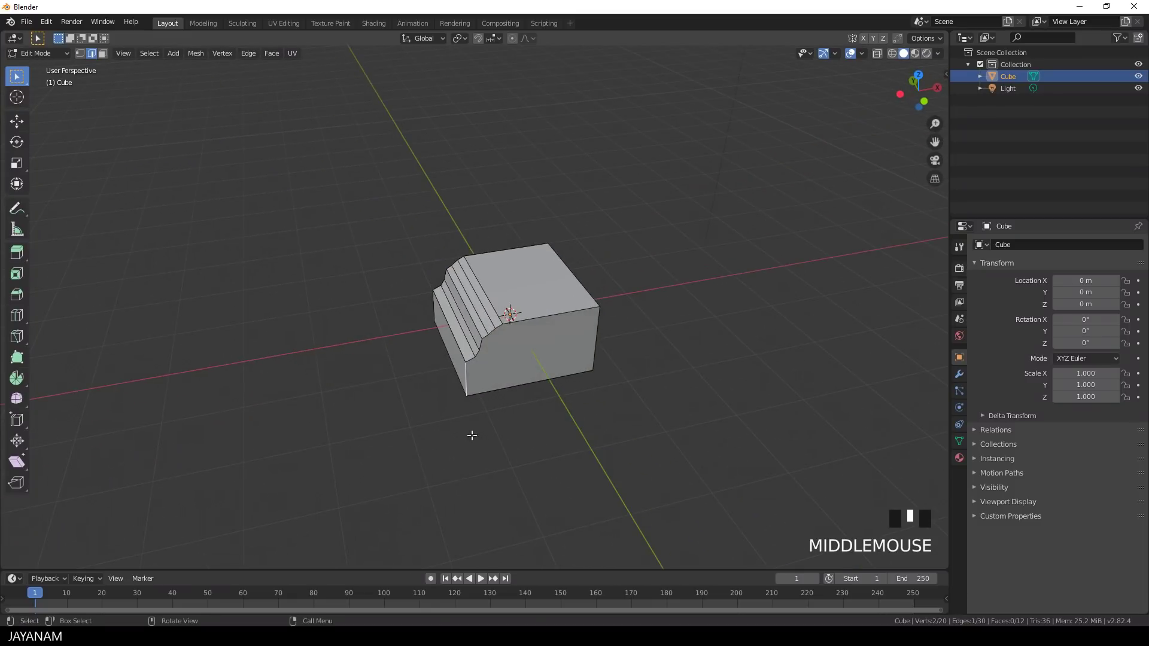
key("ctrl+z")
key("ctrl+z")
key("ctrl+z")
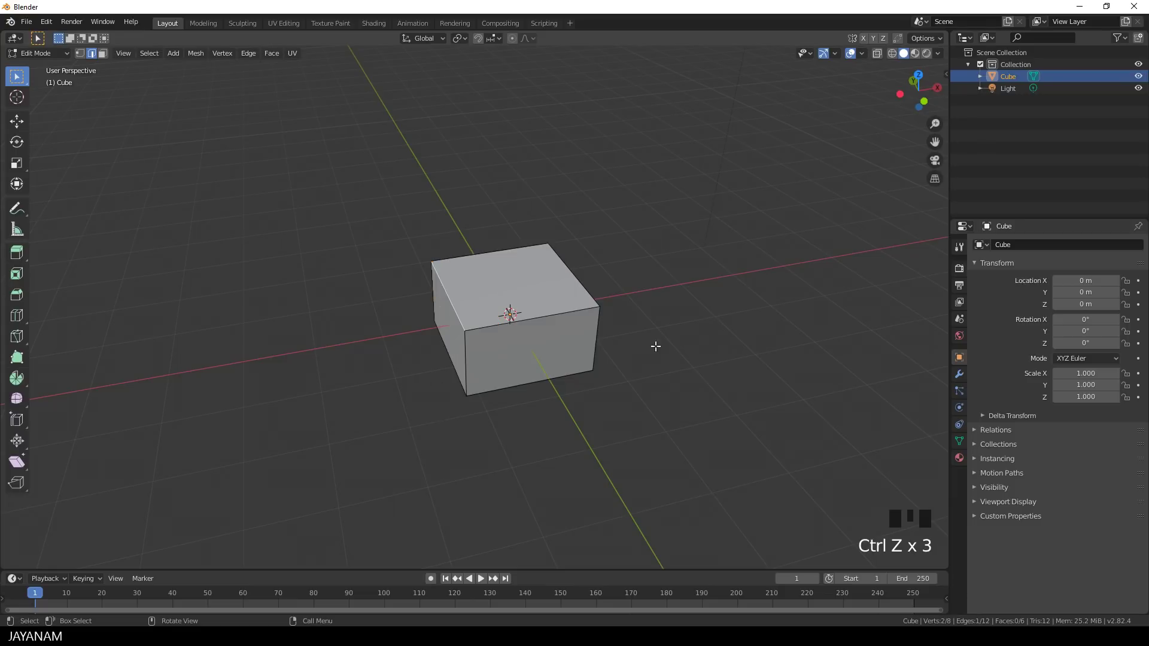
Add the opposite top edge to the selection and bevel both edges by about 0.418 m using the custom profile.
middle_click_drag(644, 377, 563, 357)
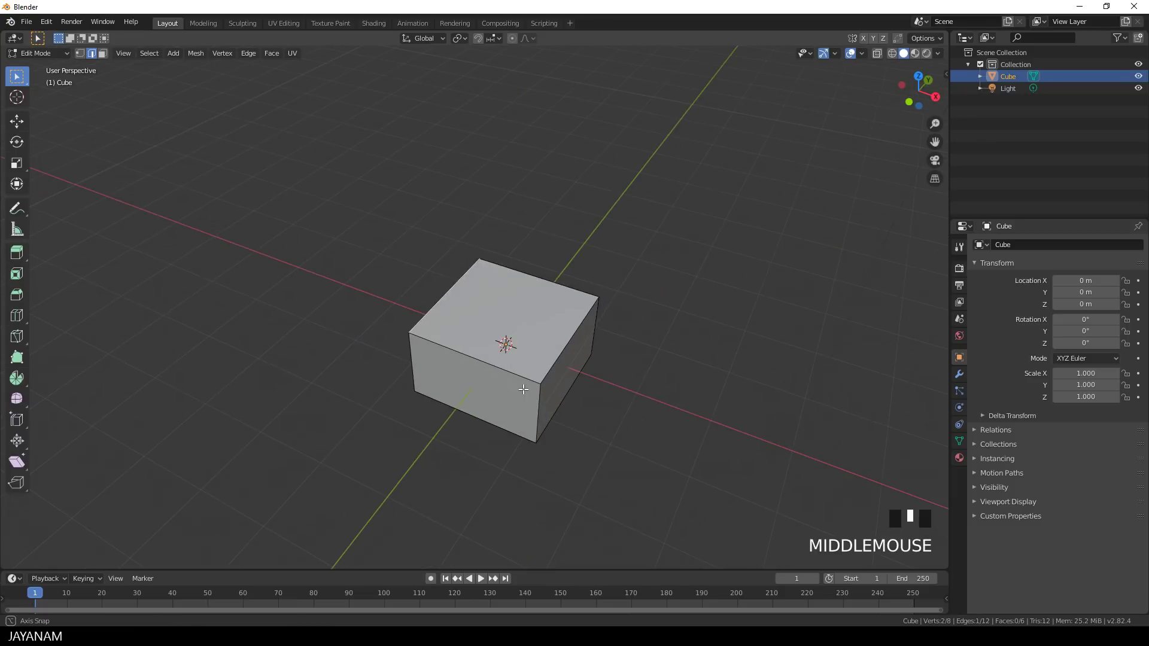
left_click(562, 357, "shift")
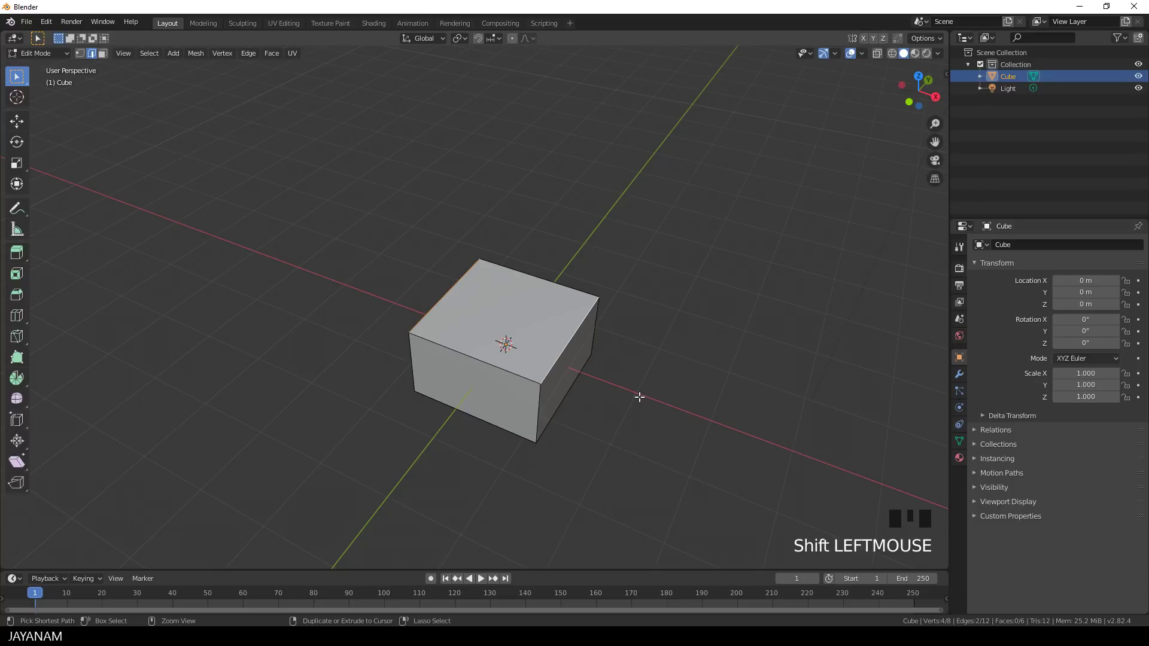
key("ctrl+b")
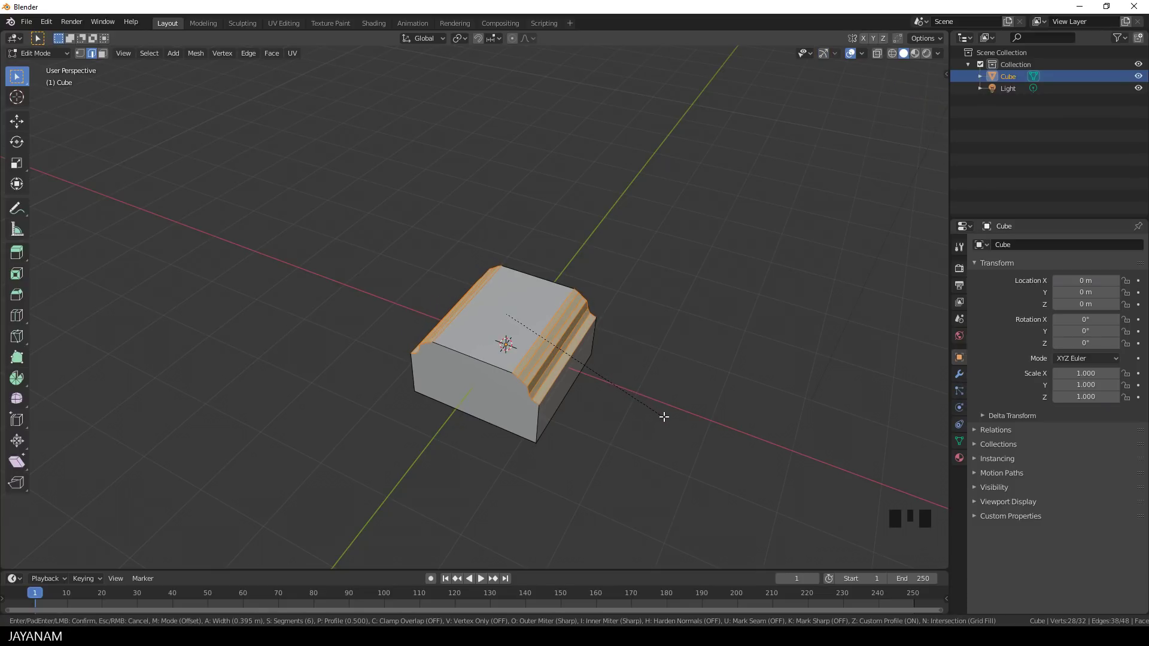
left_click(664, 417)
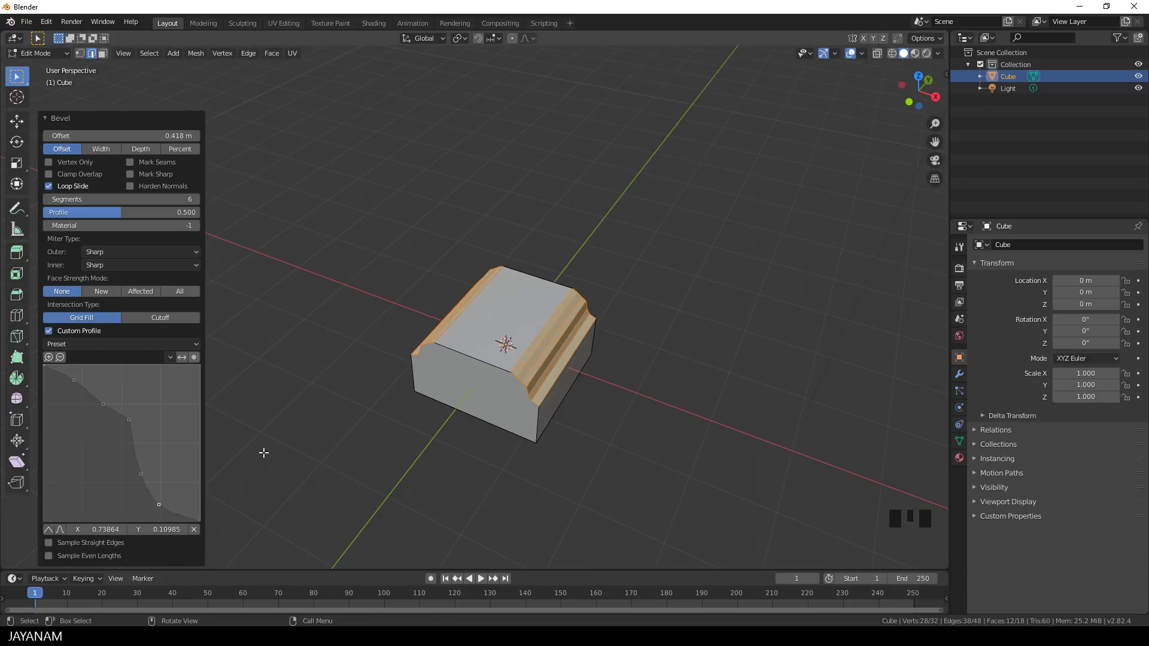
Shift the vector-handled middle point of the bevel profile to about X 0.580, Y 0.617 and finish the bevel.
left_click_drag(129, 420, 133, 424)
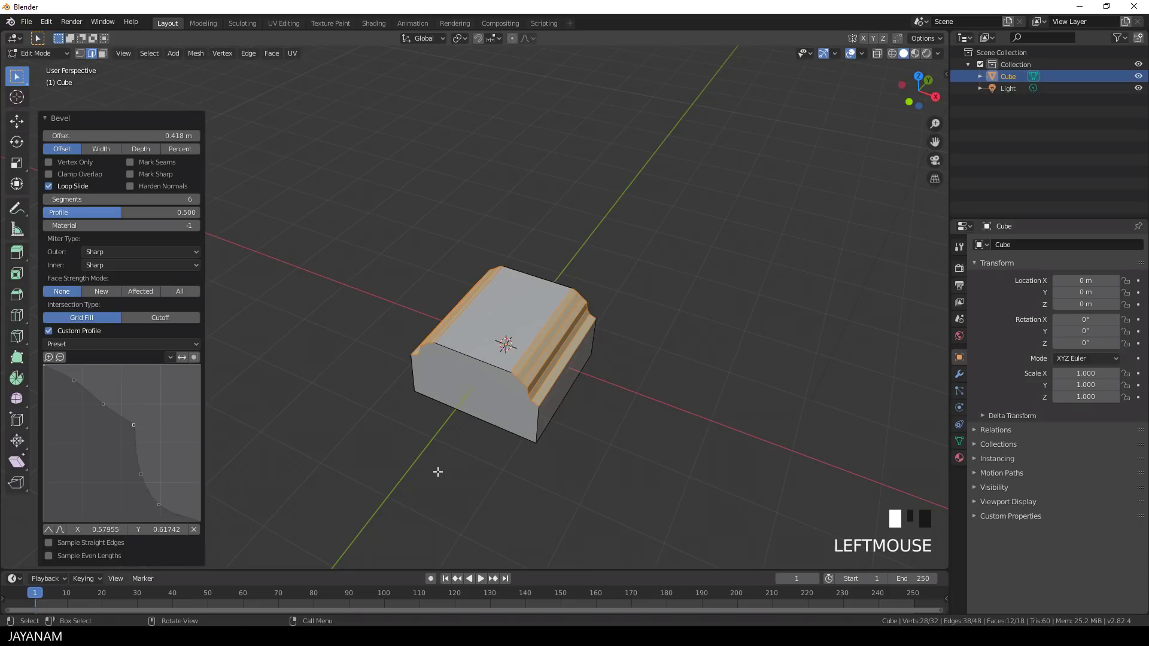
mouse_move(431, 469)
middle_mouse_down()
mouse_move(526, 446)
mouse_move(431, 457)
middle_mouse_up()
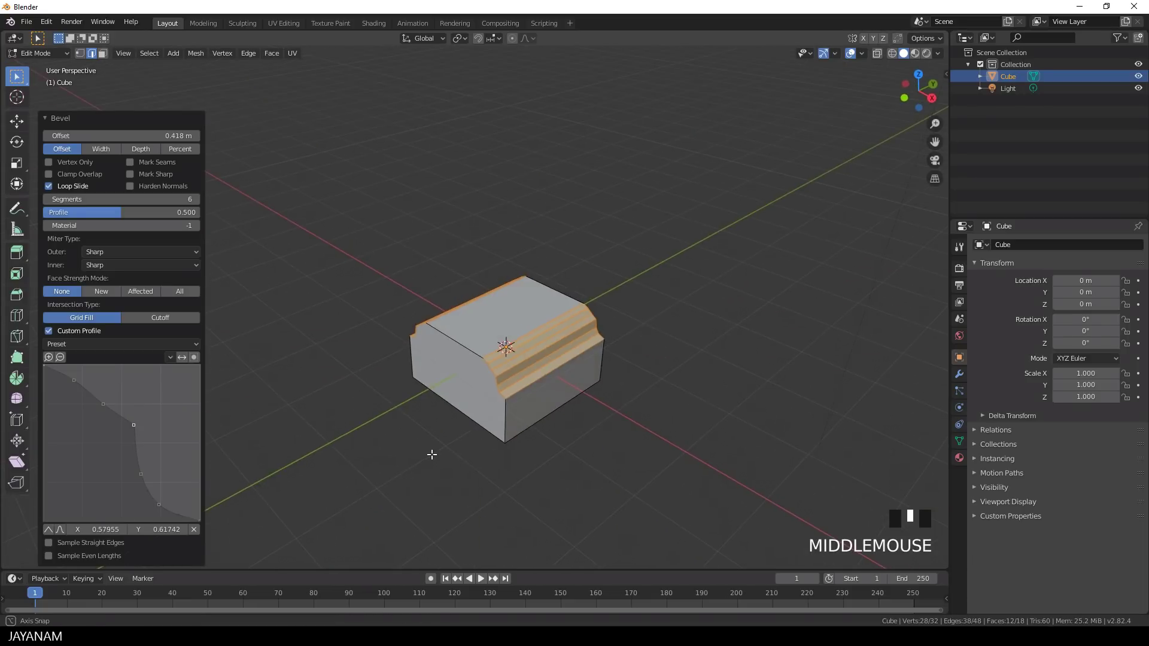
left_click(428, 457)
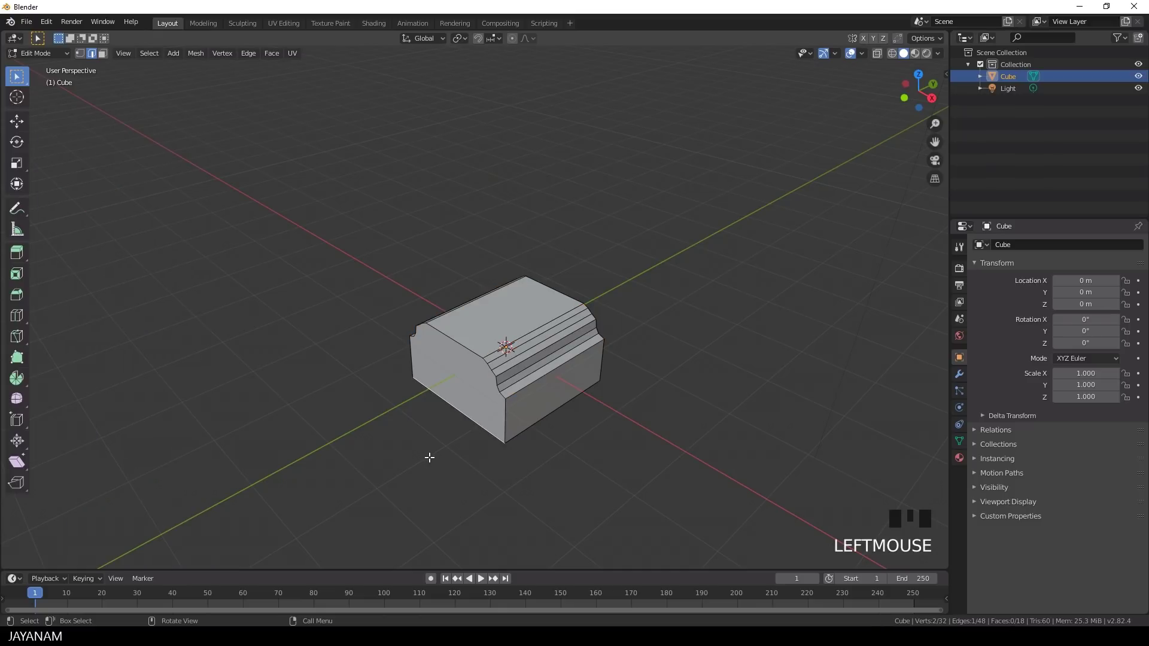
In Object Mode, raise the bevelled block about 0.605 m along Z and move it to about -3.33 m along X.
middle_click_drag(464, 466, 600, 400)
key("KP_5")
key("Tab")
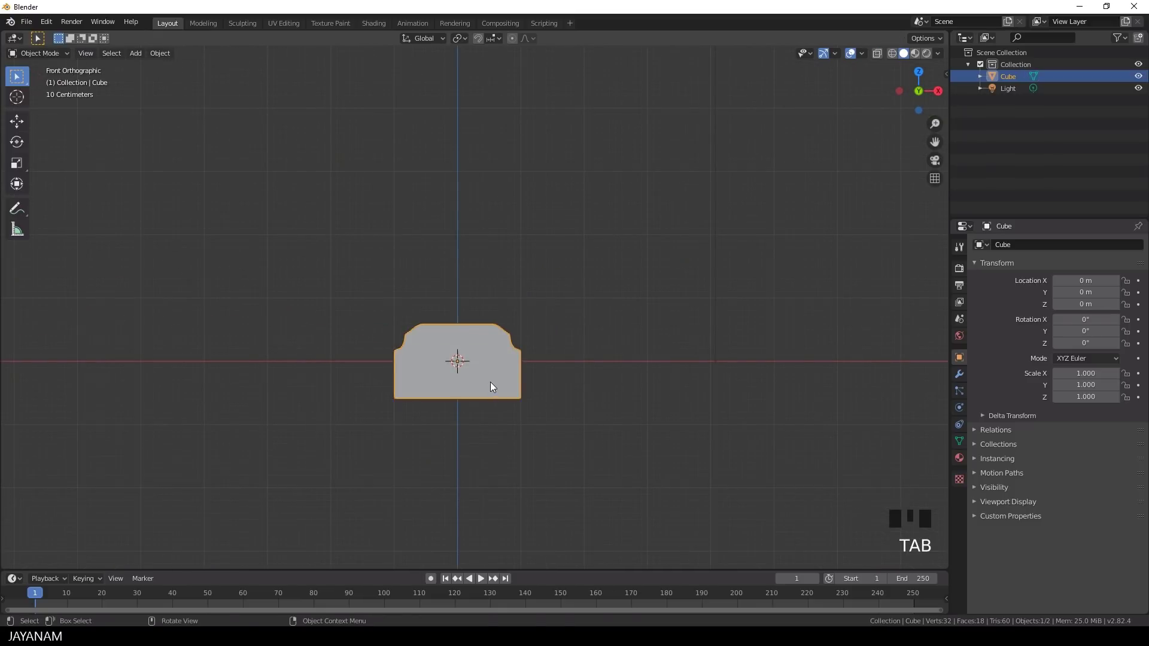
key("g")
left_click(494, 335)
key("g")
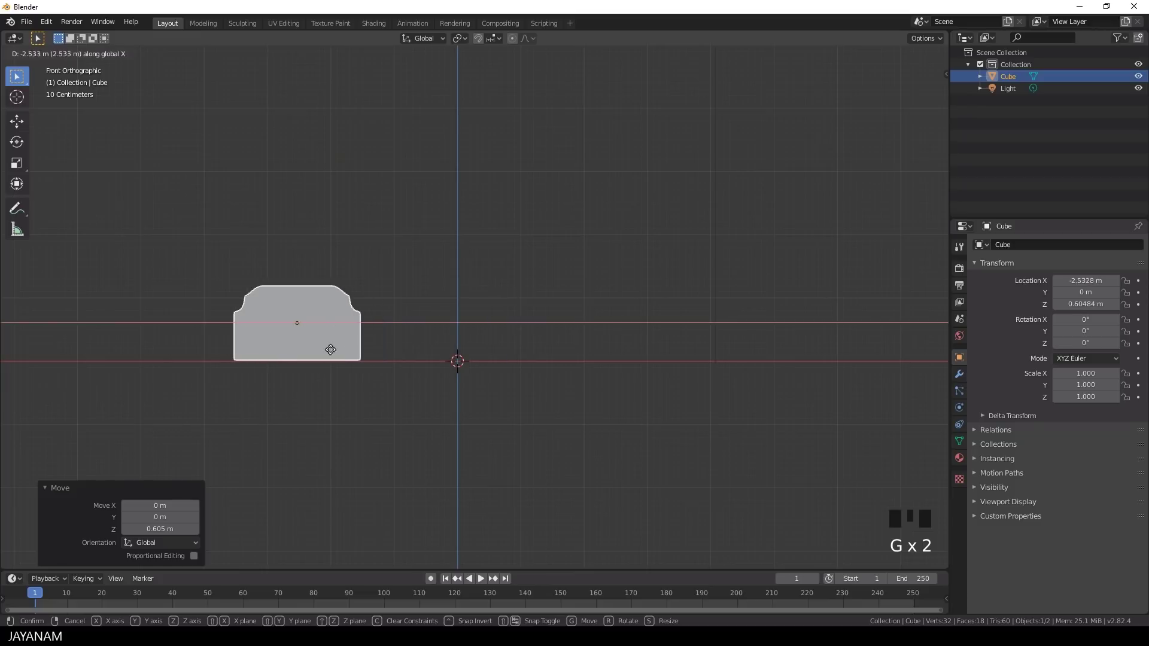
left_click(281, 352)
Add a second cube mesh at the world origin beside the bevelled block.
scroll(506, 383, "down", 1)
middle_click_drag(482, 412, 505, 449)
key("Tab")
key("Tab")
key("shift+a")
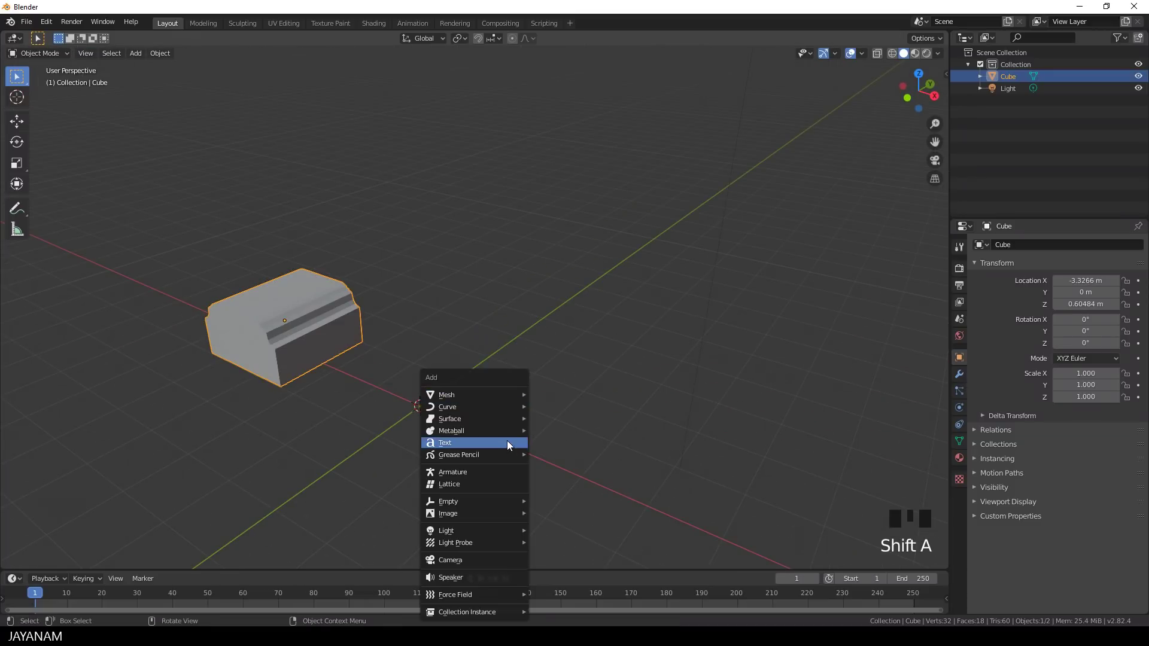
mouse_move(487, 393)
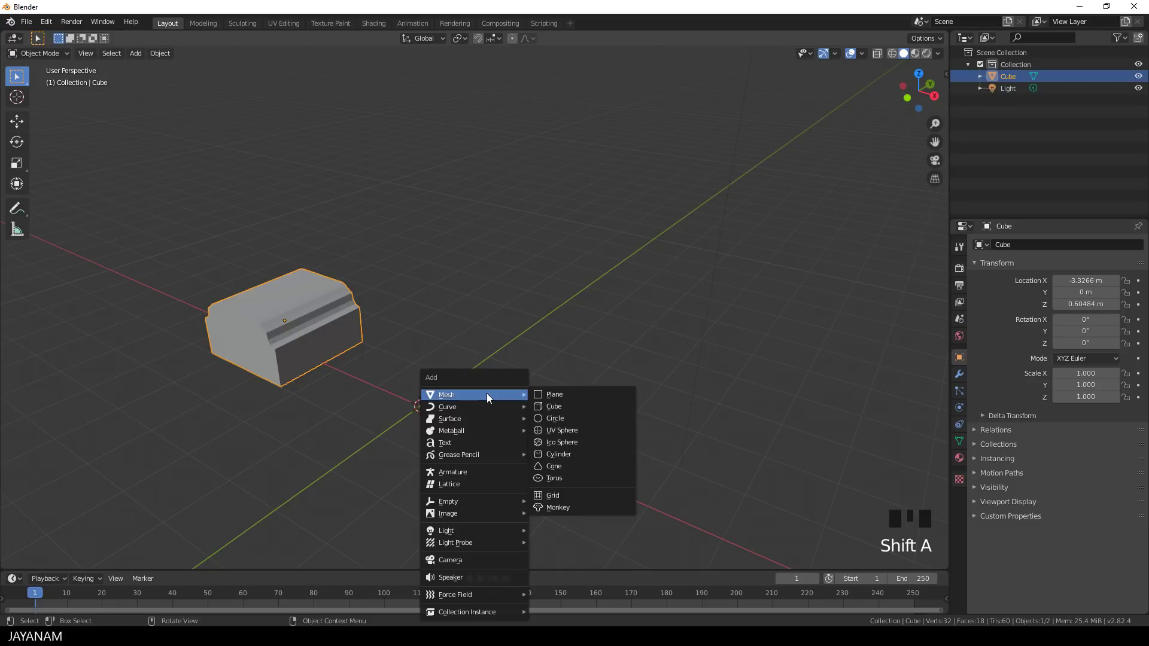
left_click(569, 405)
Flatten the new cube into a thin slab by scaling its mesh along Z, then return to Object Mode.
key("Tab")
key("s")
key("z")
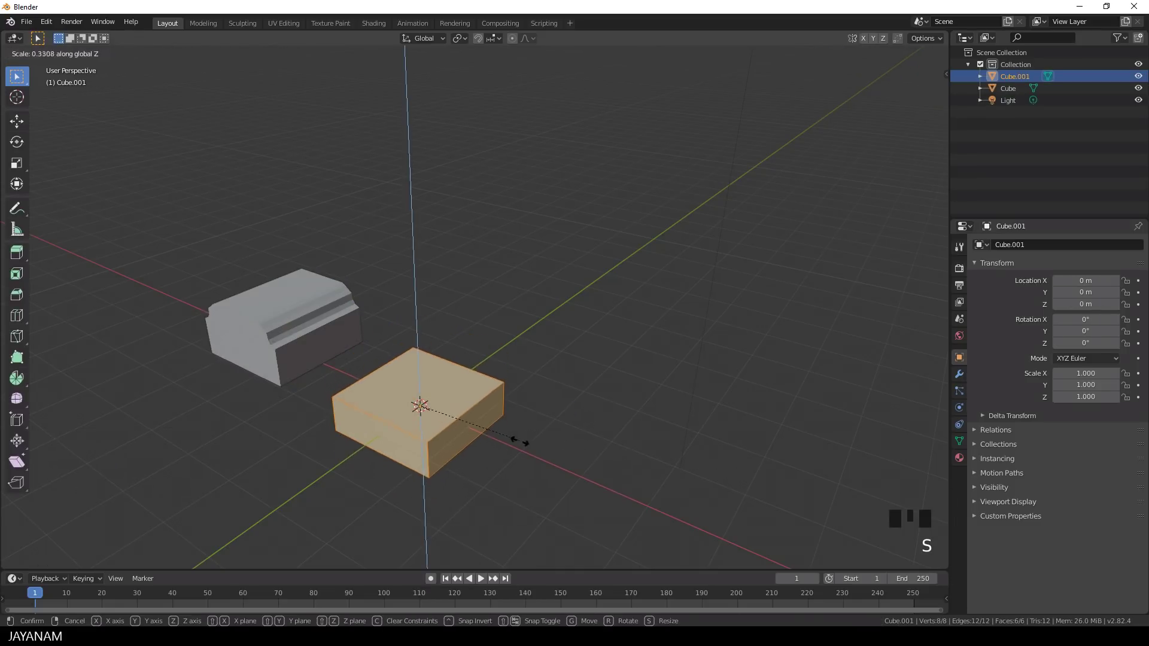
left_click(532, 464)
key("Tab")
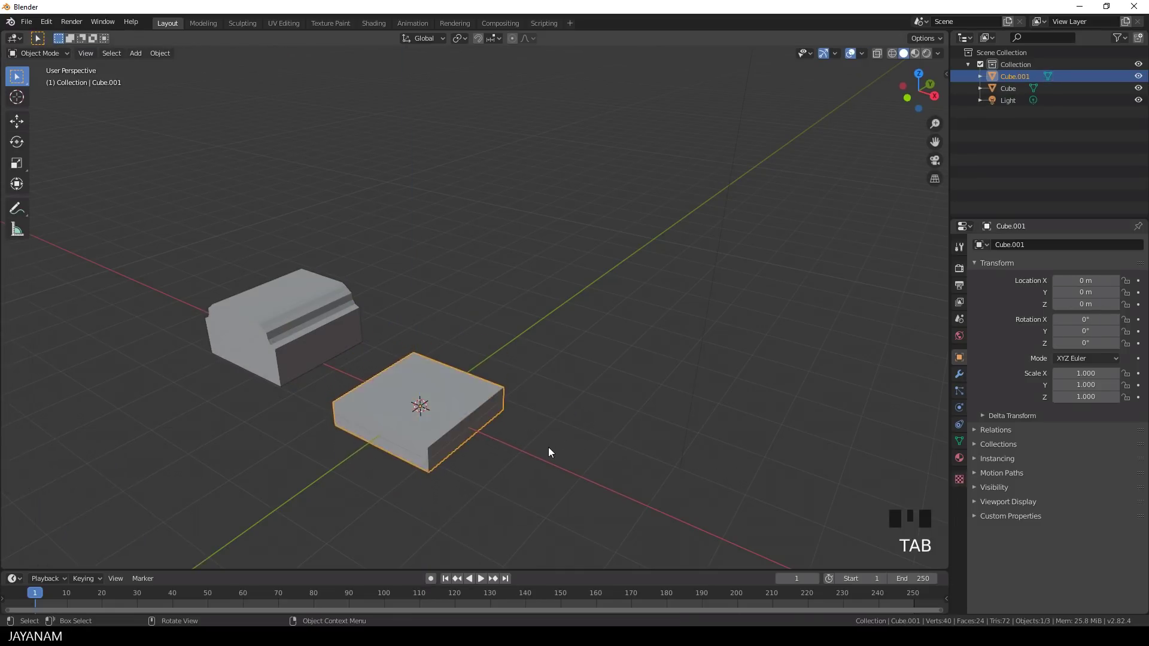
Add a Bevel modifier to the thin slab and enable its Custom Profile option.
left_click(959, 374)
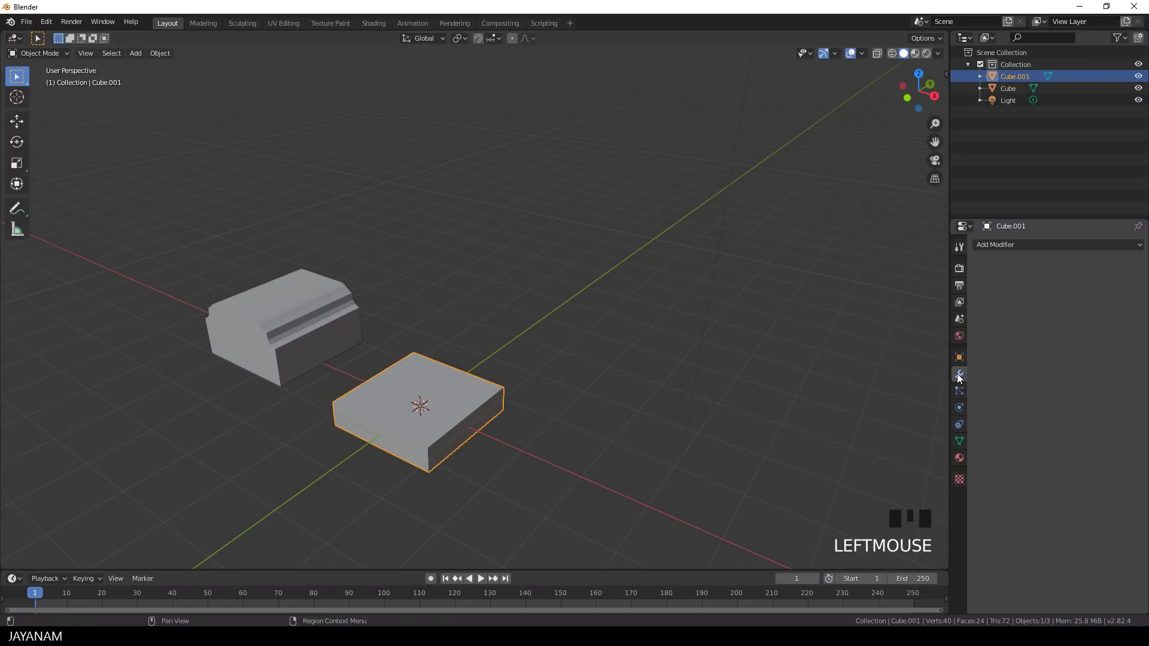
left_click(1009, 244)
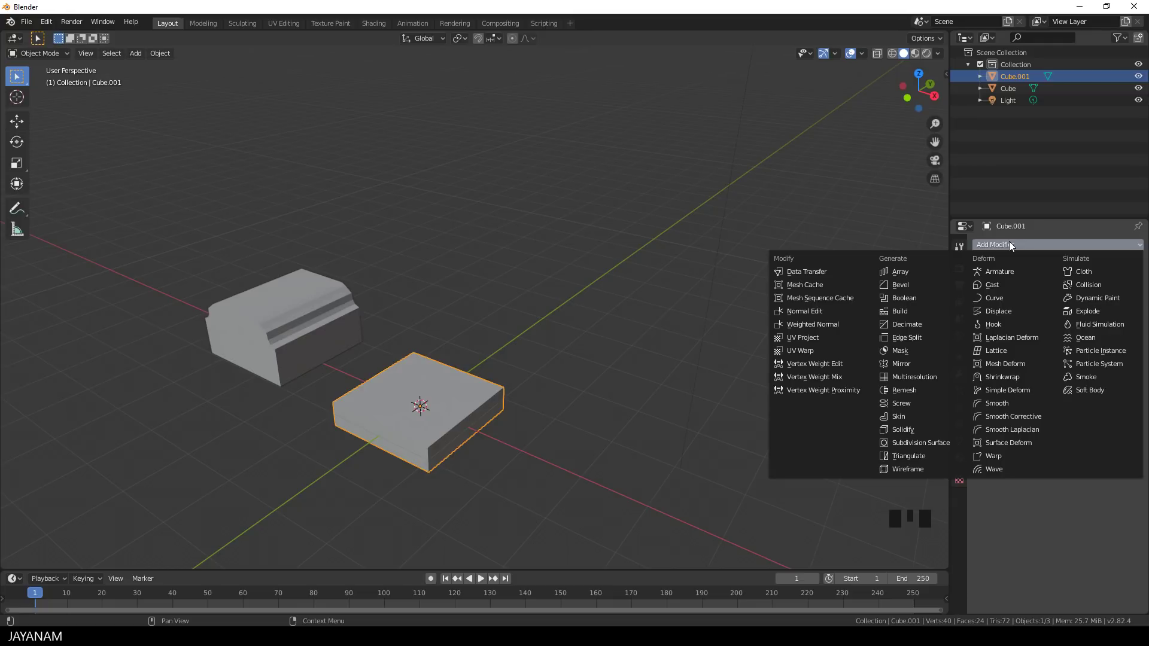
left_click(902, 285)
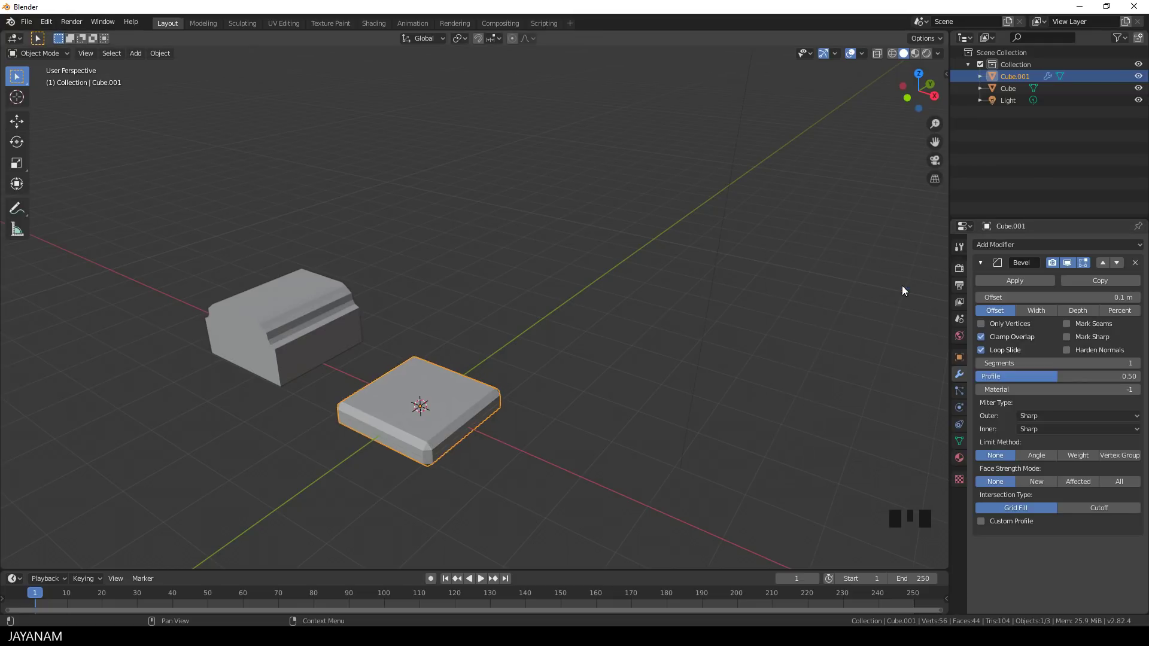
left_click(981, 521)
scroll(1033, 534, "down", 2)
scroll(1034, 537, "down", 7)
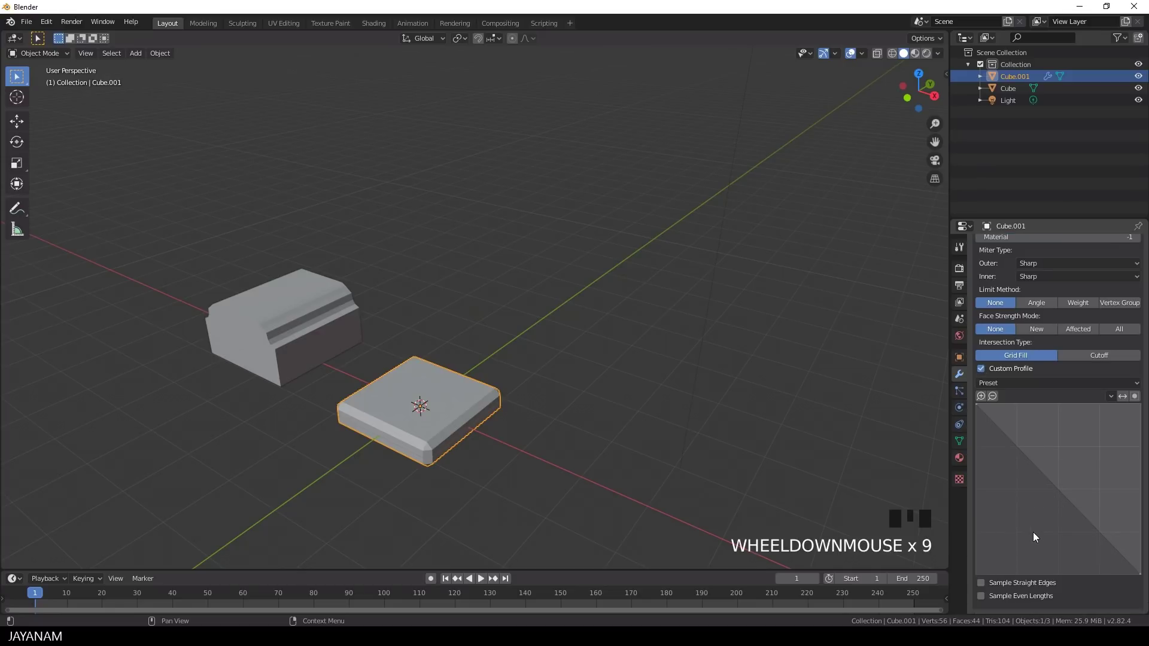
scroll(1045, 447, "up", 2)
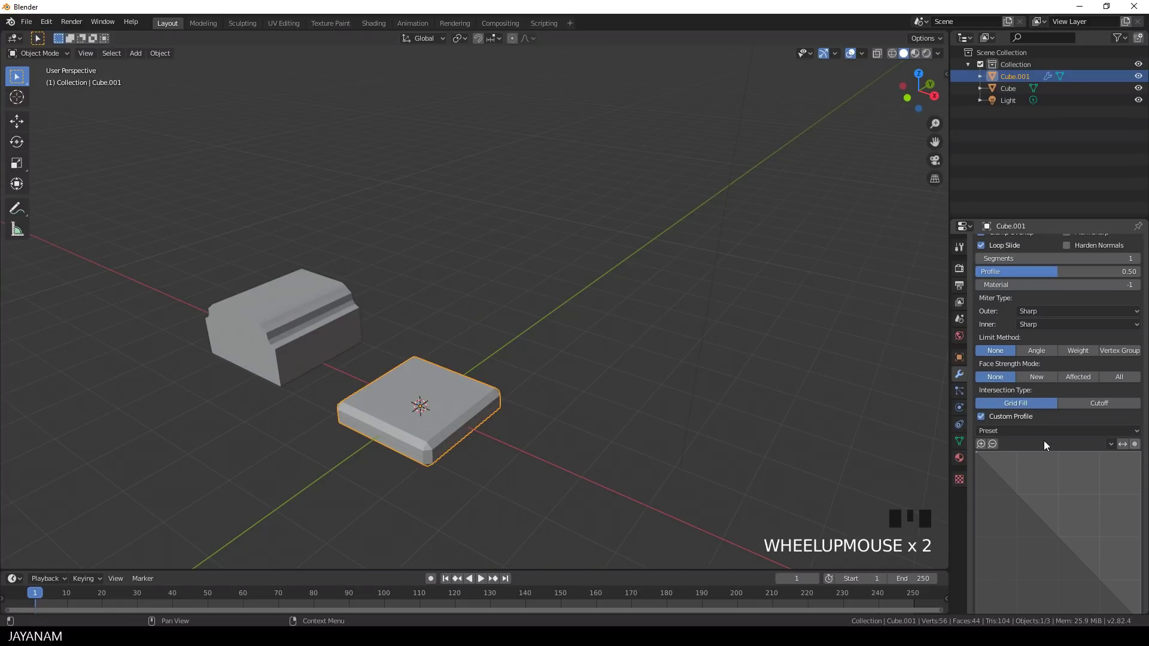
Set the slab's Bevel modifier to 5 segments and shape its custom profile into an S-curve with three added control points.
left_click_drag(1040, 257, 1070, 258)
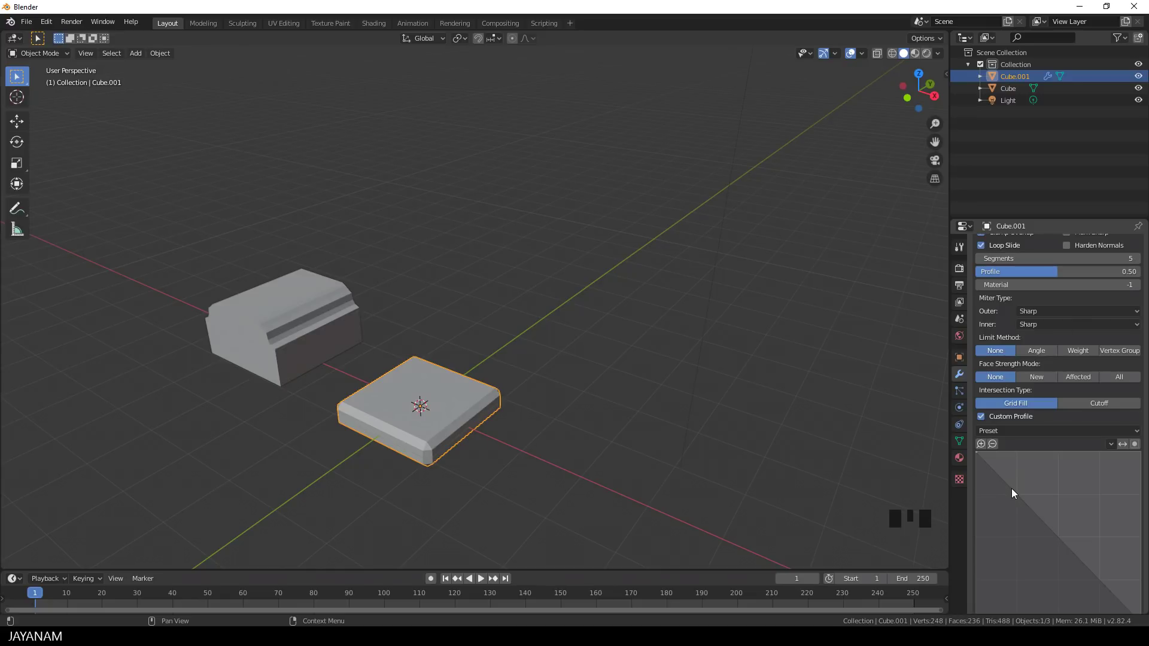
mouse_move(1012, 487)
left_mouse_down()
mouse_move(1024, 465)
mouse_move(1002, 489)
left_mouse_up()
left_click_drag(1045, 539, 1088, 467)
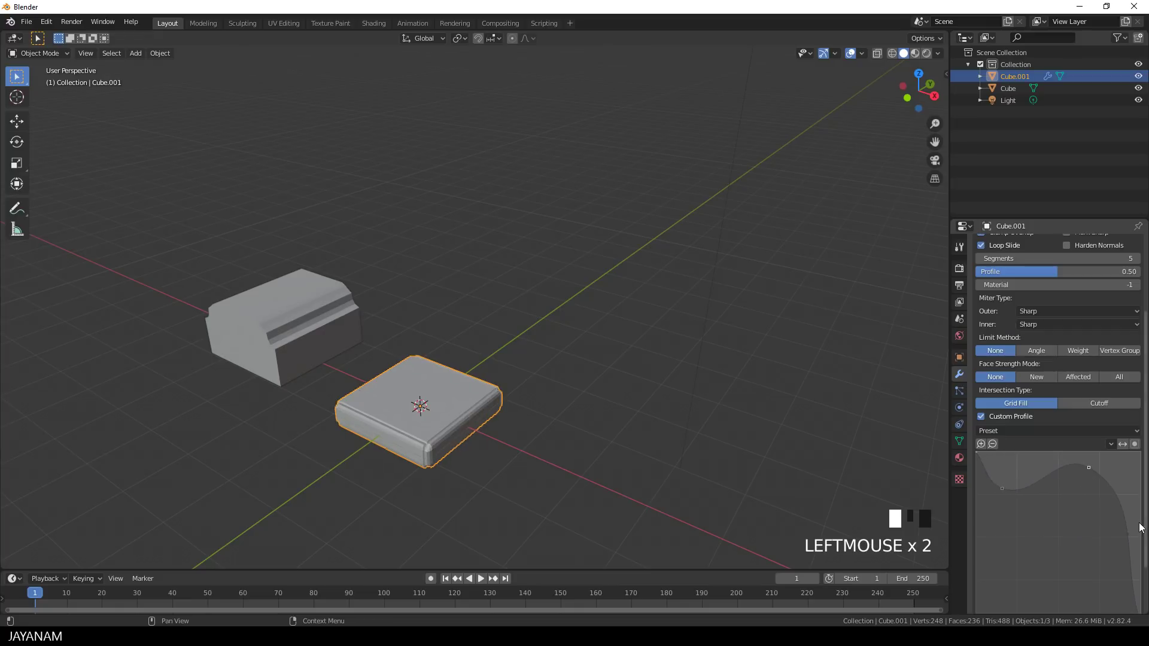
left_click_drag(1125, 526, 1067, 588)
left_click_drag(1091, 468, 1110, 472)
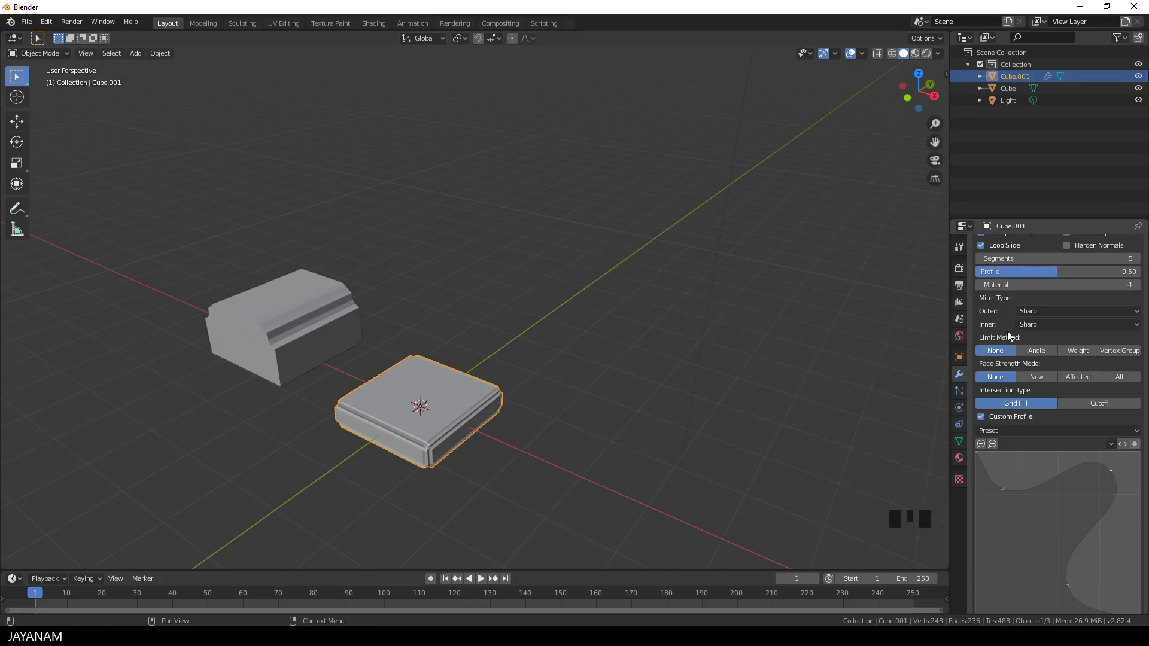
Add a Subdivision Surface modifier after the slab's Bevel modifier, with both viewport and render subdivisions set to 3.
scroll(1011, 332, "up", 9)
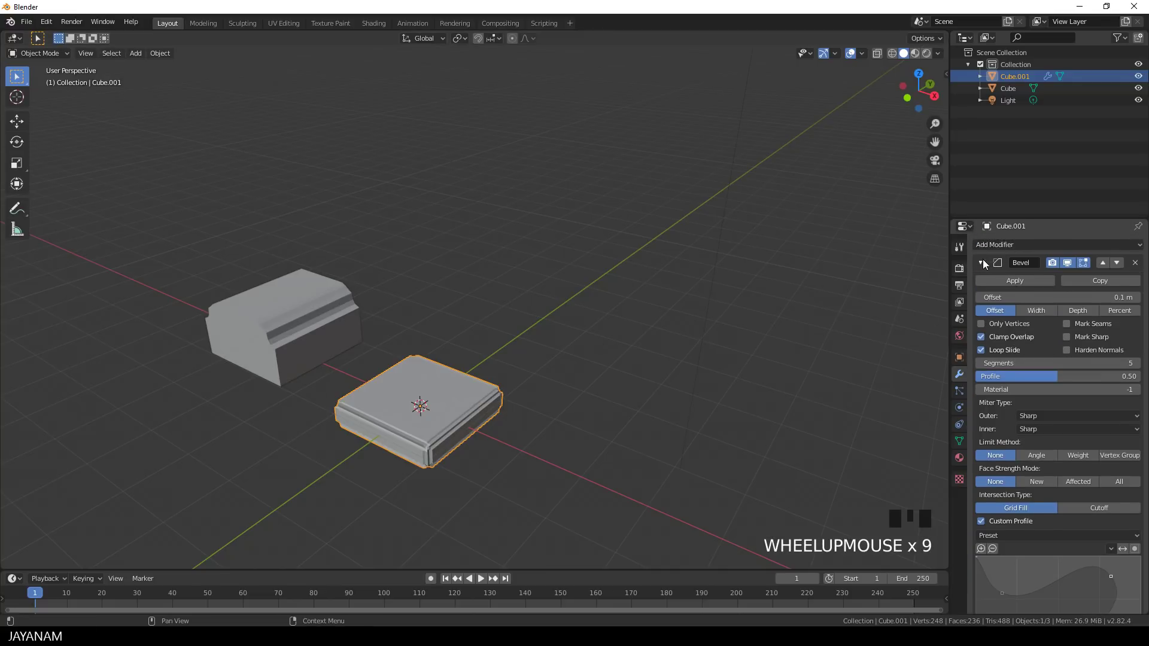
left_click(981, 262)
left_click(1007, 244)
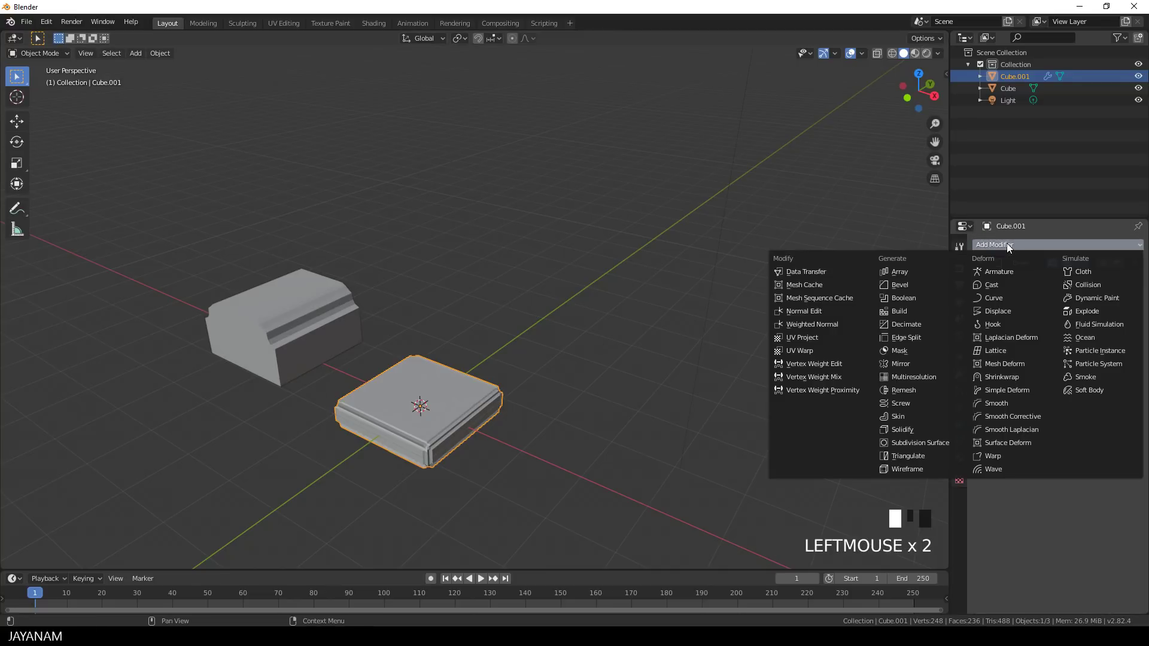
left_click(922, 441)
left_click(1052, 357)
left_click(1052, 356)
left_click(1052, 344)
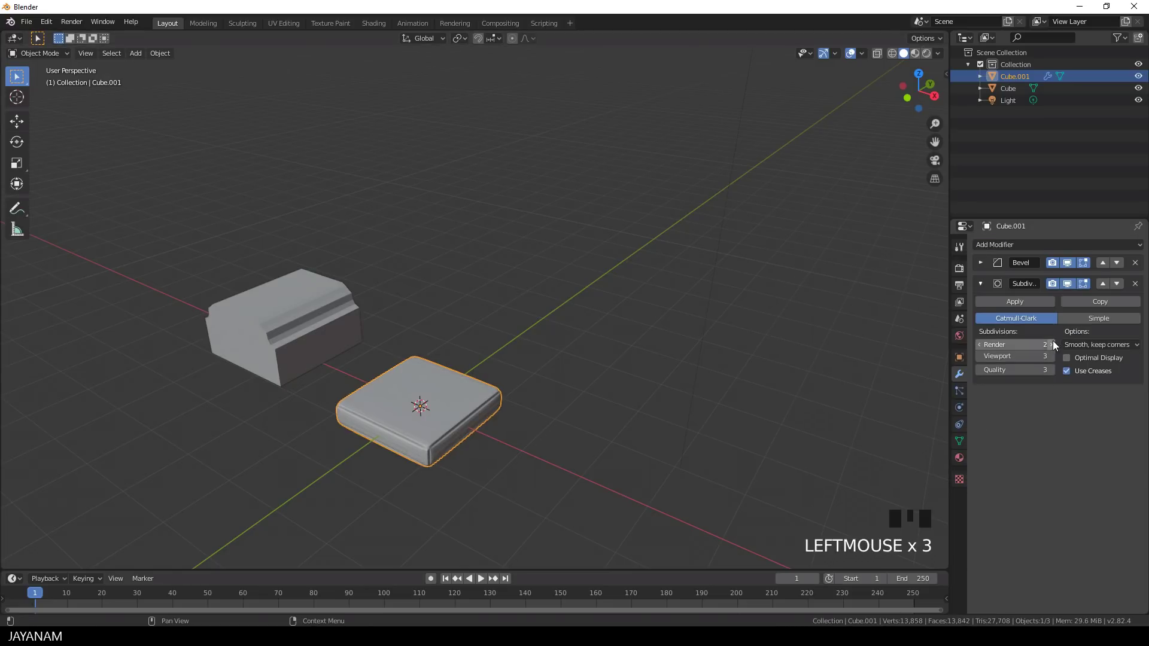
Enable Shadow and Cavity in the solid viewport shading options.
middle_click_drag(574, 422, 526, 418)
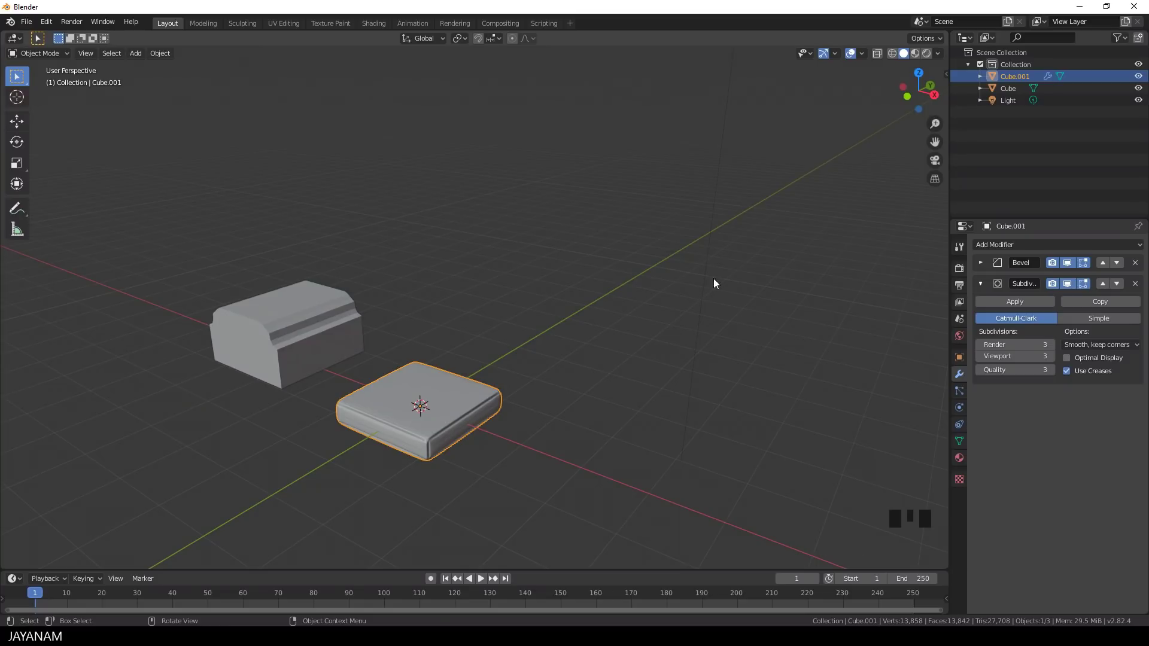
left_click(938, 54)
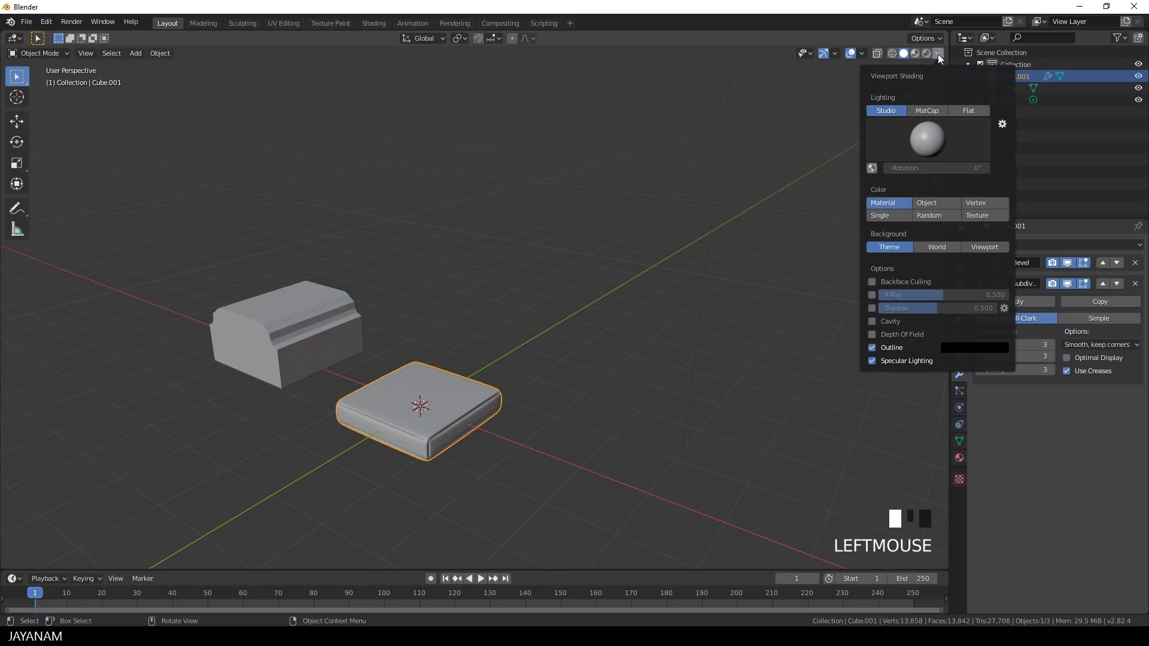
left_click(873, 307)
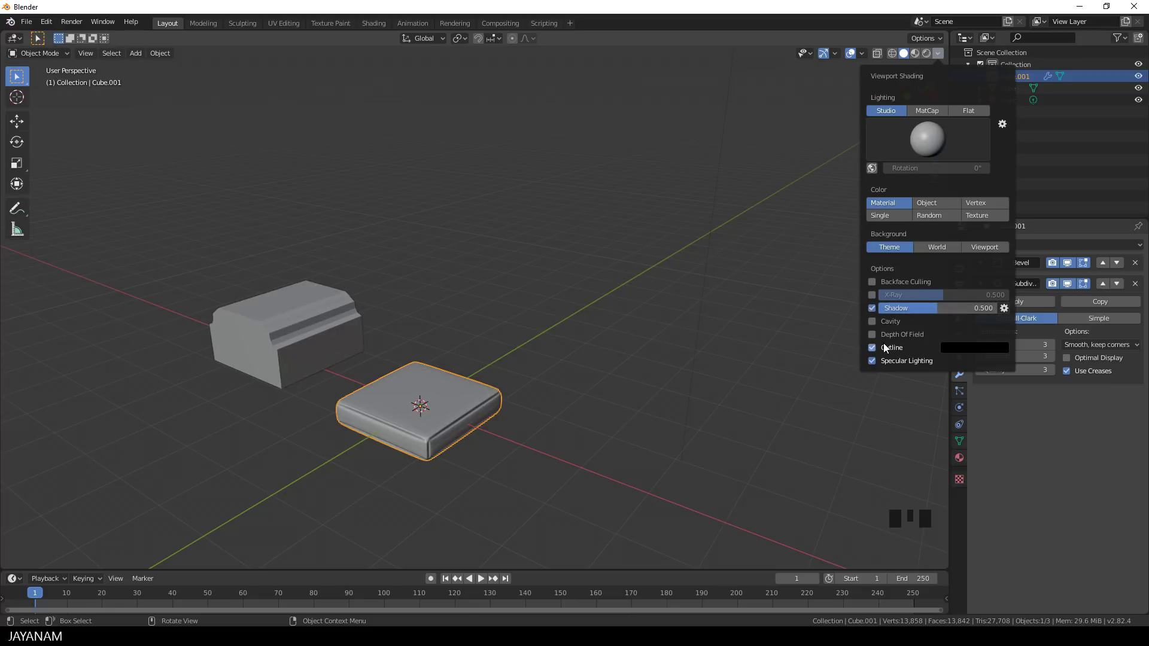
left_click(873, 322)
left_click_drag(974, 347, 895, 351)
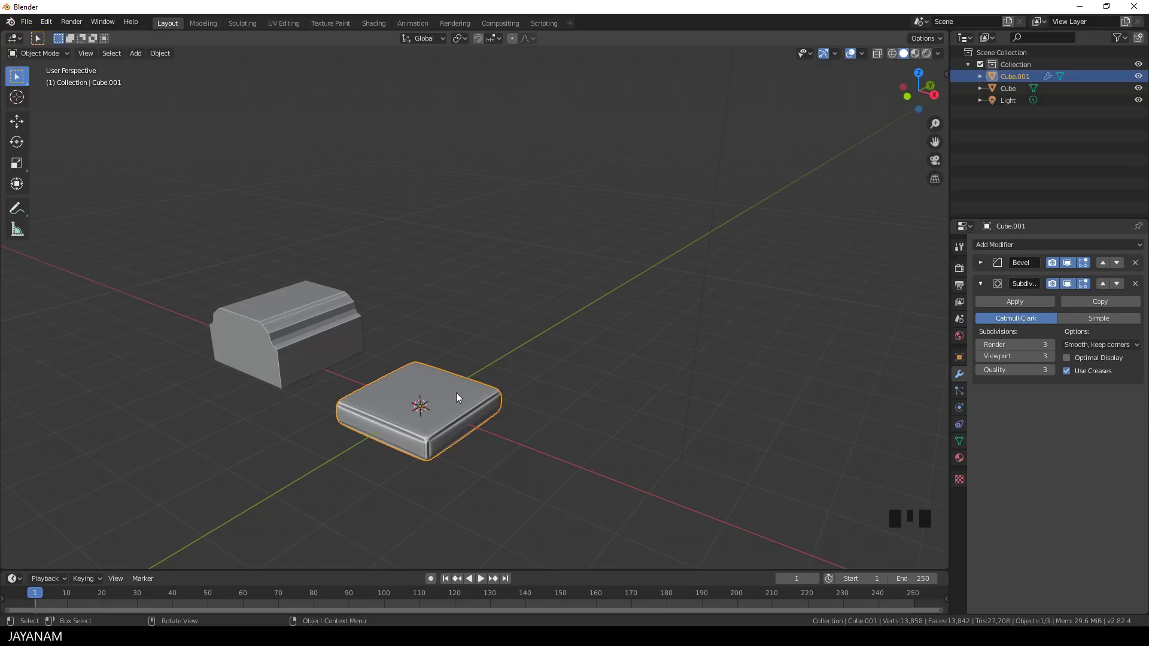
Duplicate the bevelled slab and move the copy about 2.63 m along X.
middle_click_drag(457, 394, 485, 397)
scroll(489, 400, "down", 2)
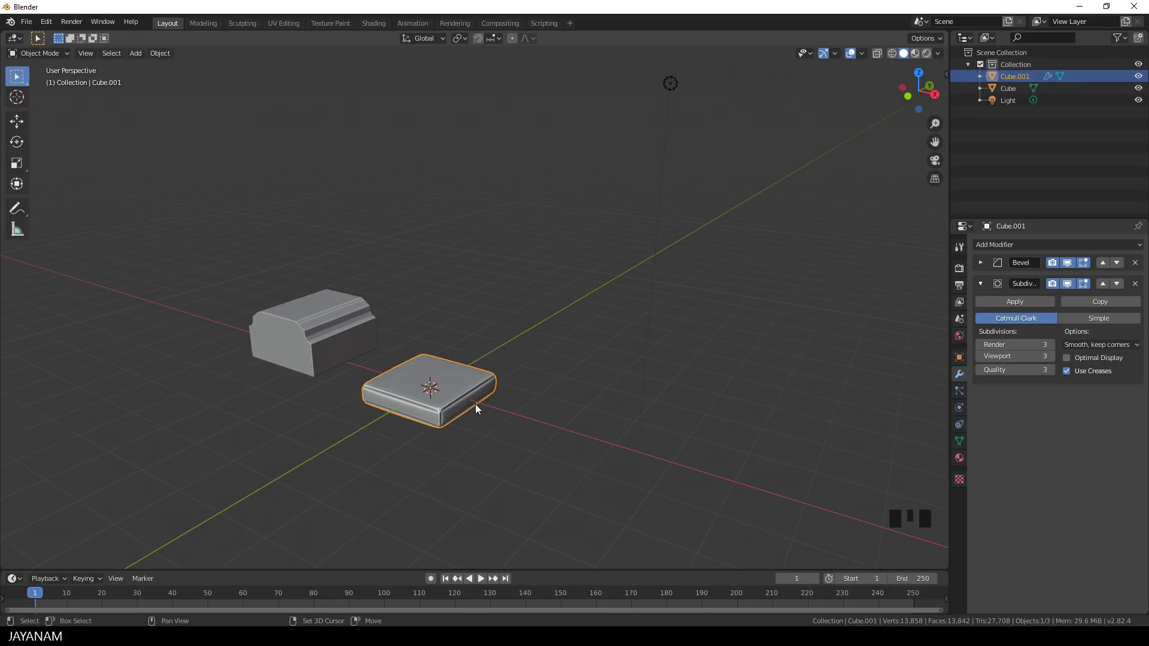
key("shift+d")
key("x")
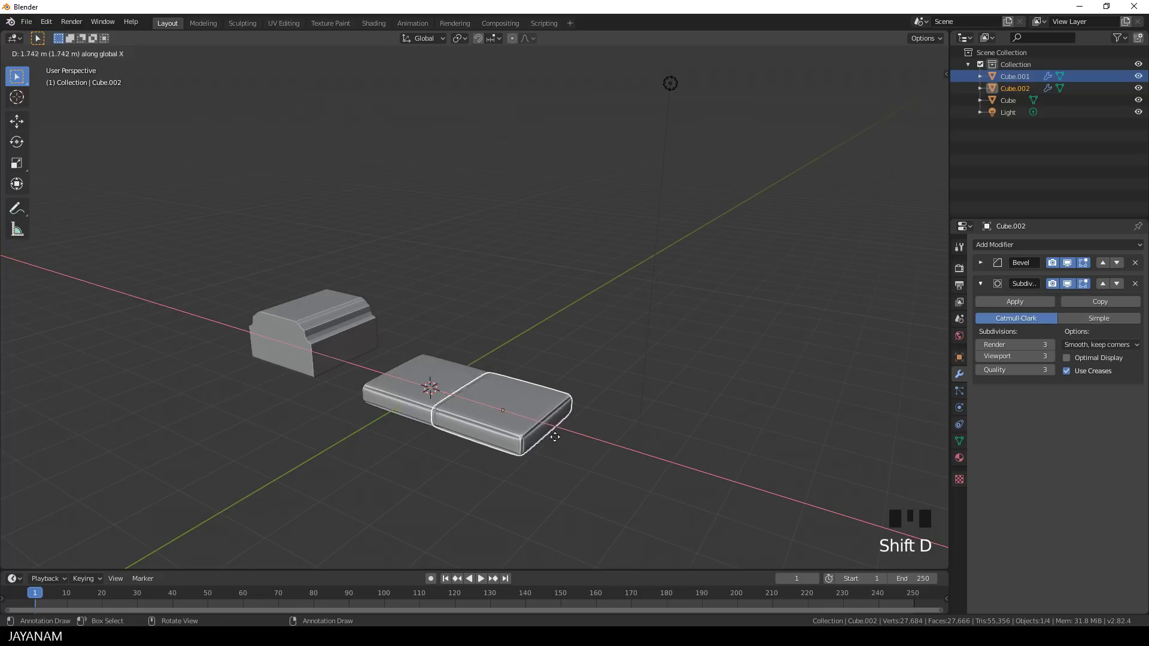
left_click(584, 453)
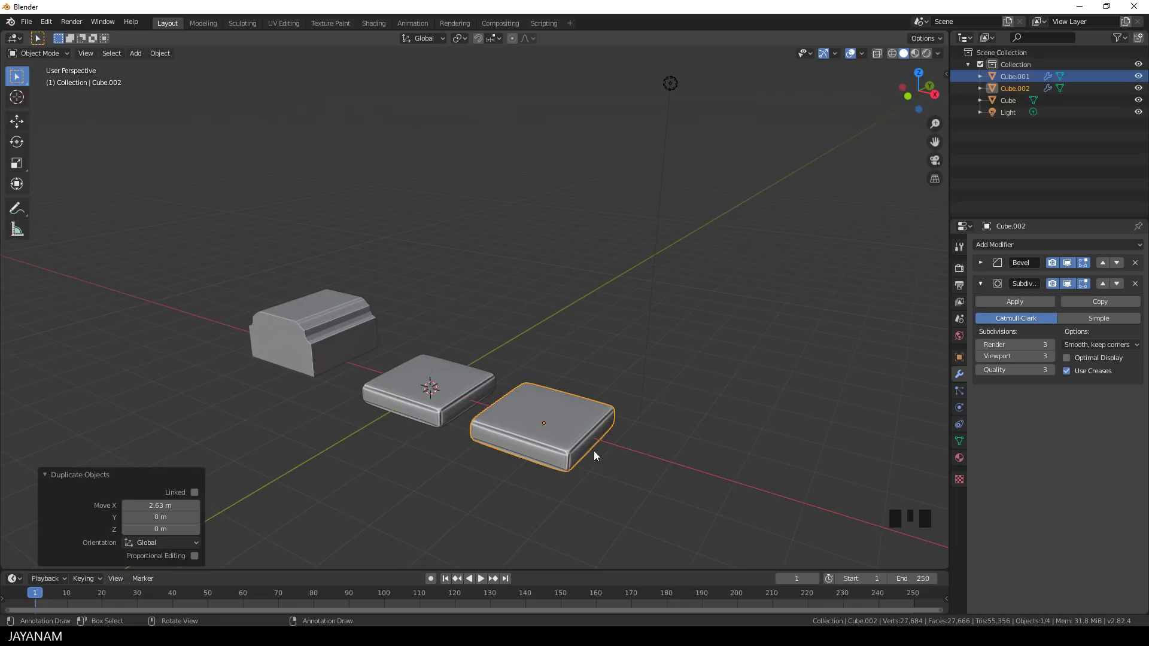
Place the duplicated slab's Subdivision Surface modifier before its Bevel modifier in the stack.
left_click(551, 426)
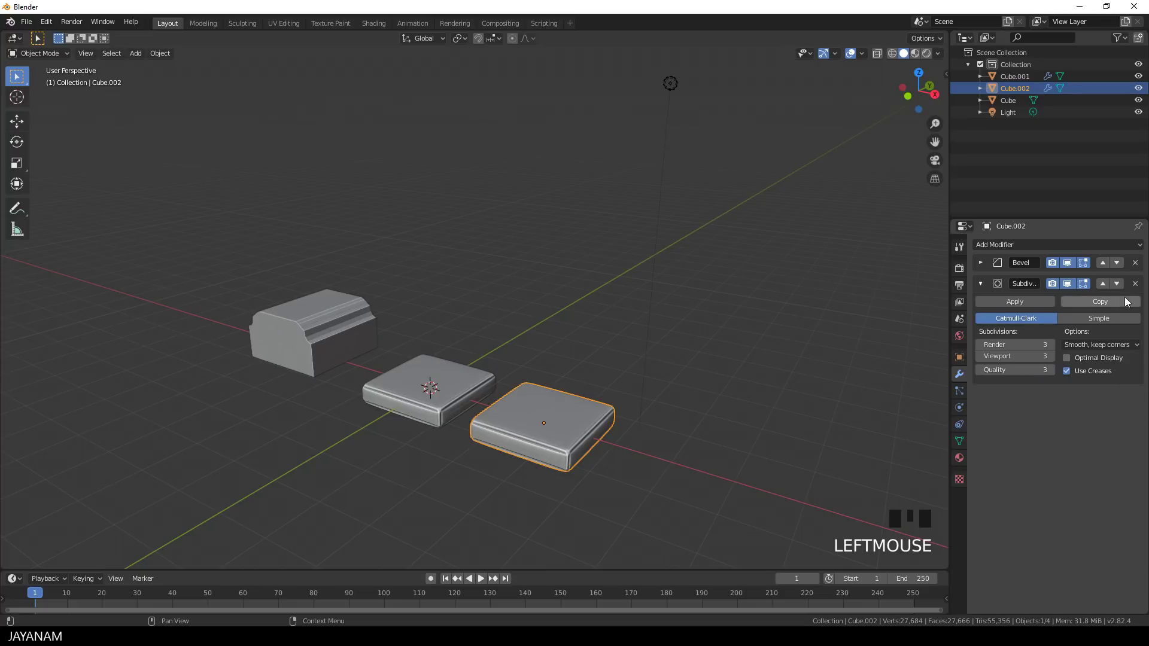
left_click(1104, 283)
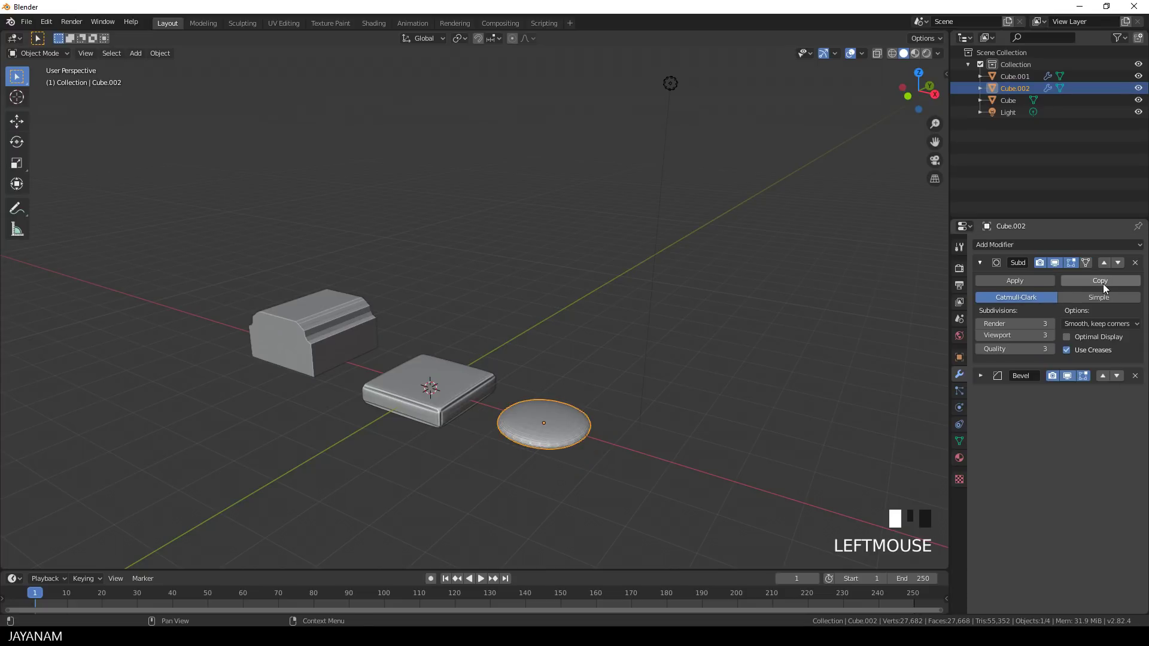
scroll(706, 436, "up", 2)
middle_click_drag(682, 423, 569, 338, "shift")
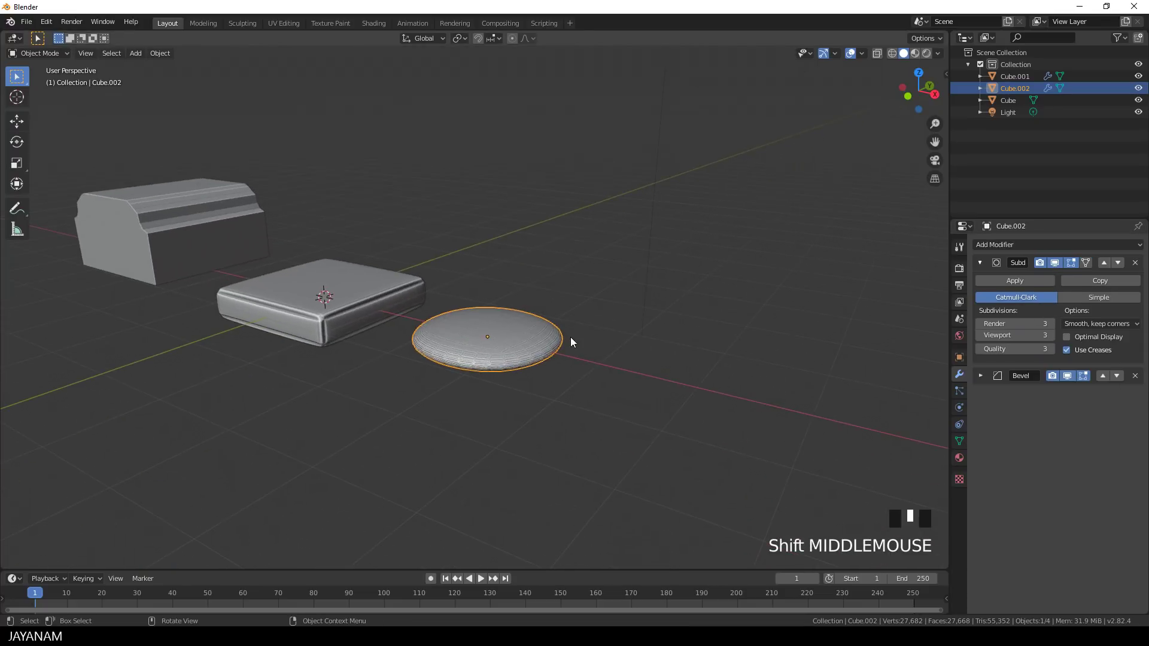
scroll(568, 350, "up", 2)
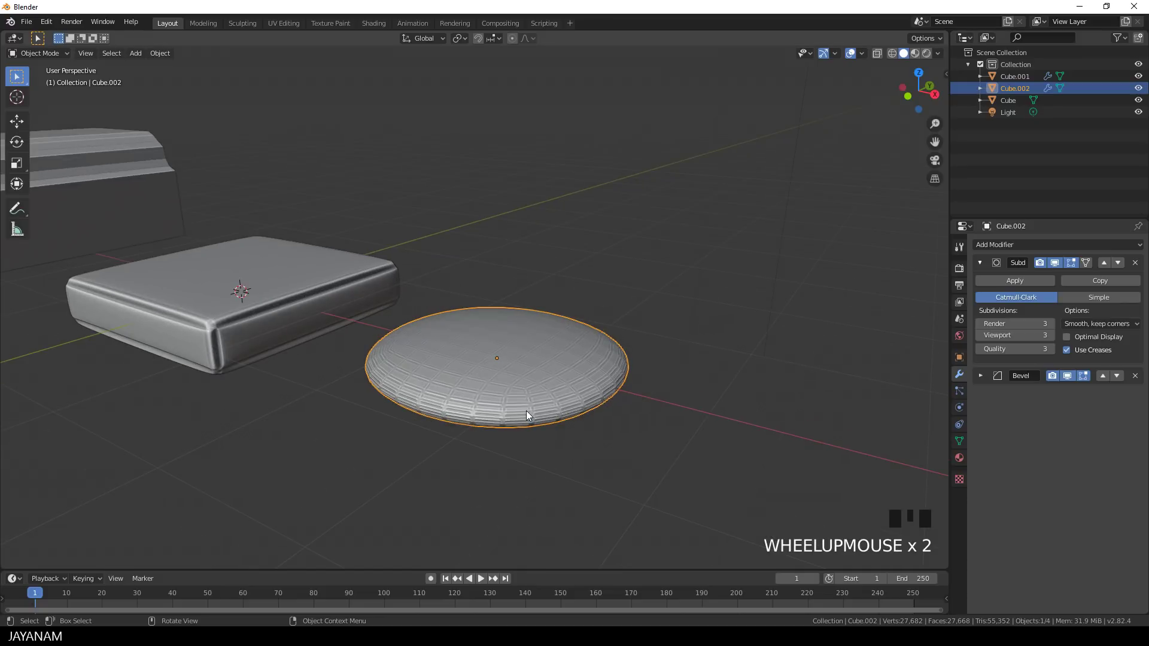
Reshape the duplicate's custom bevel profile by moving its control points to about (0.874, 0.840), (0.471, 0.184) and (0.191, 0.597).
left_click(981, 376)
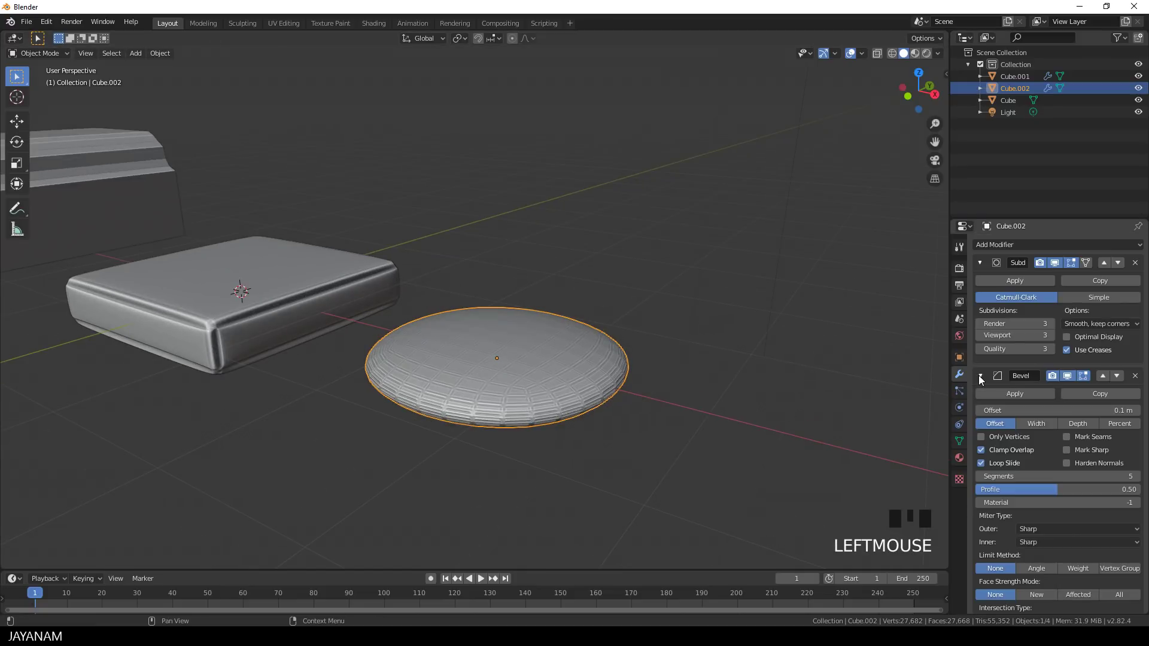
scroll(1089, 536, "down", 11)
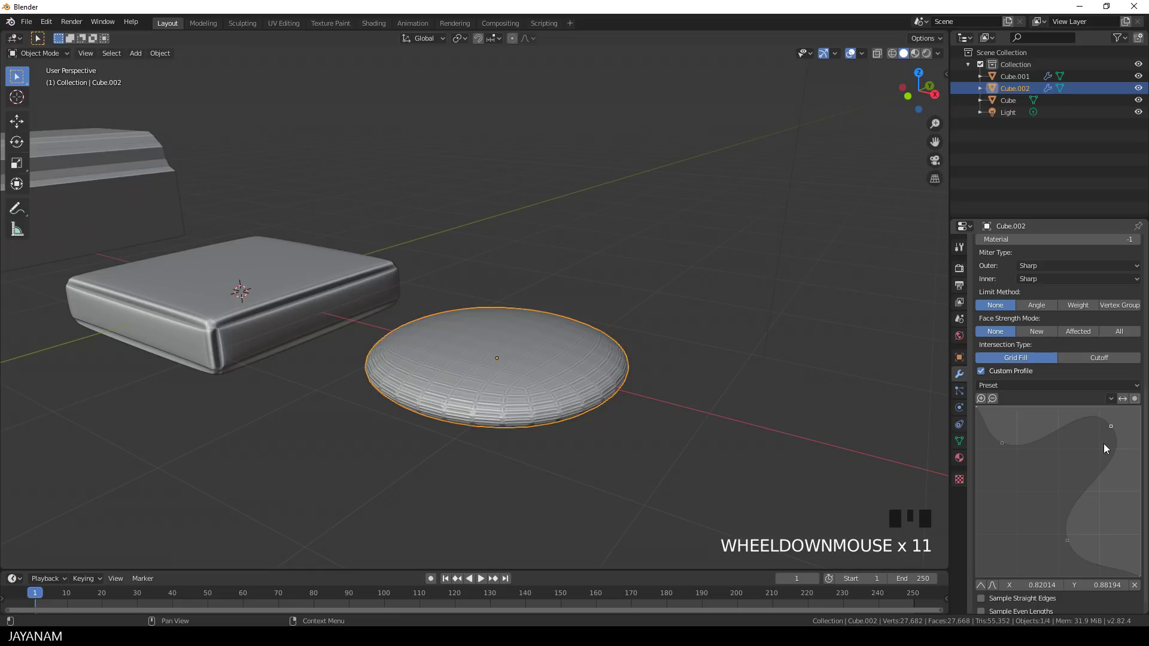
left_click_drag(1111, 427, 1118, 432)
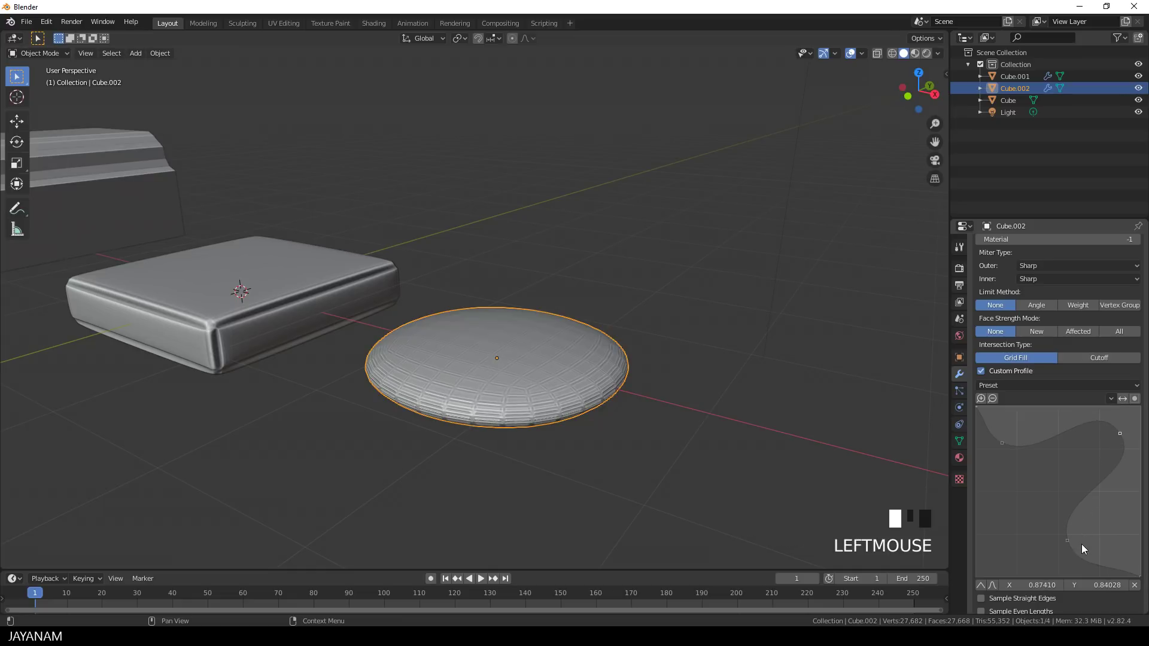
double_click(1066, 540)
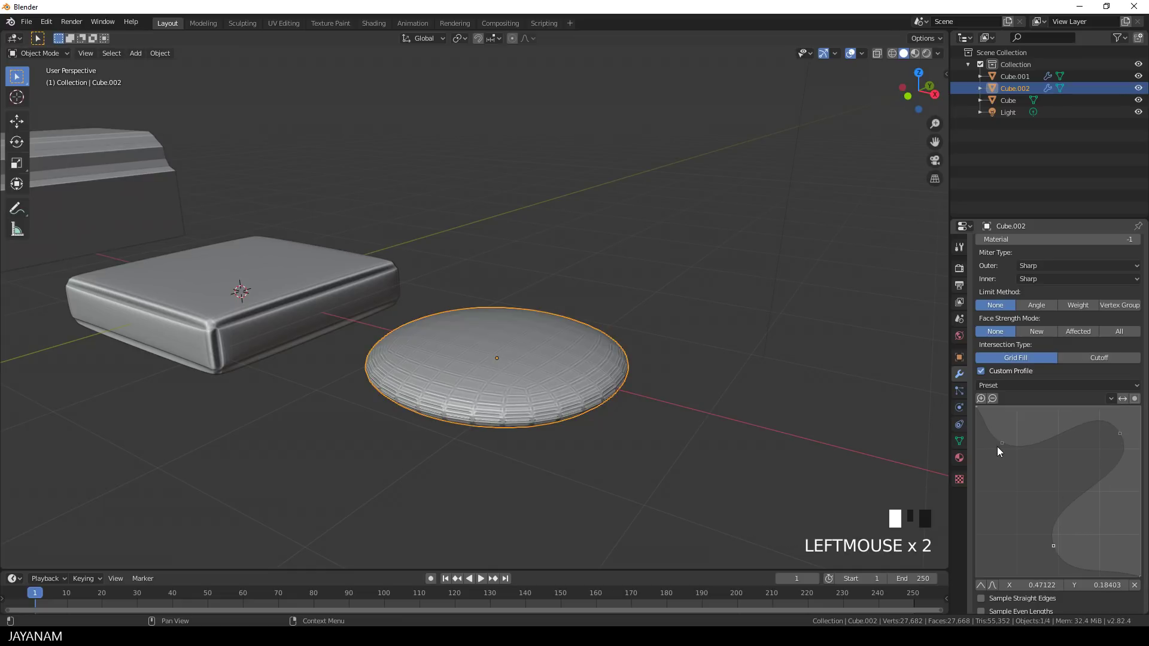
left_click_drag(1001, 443, 1007, 475)
scroll(524, 447, "up", 3)
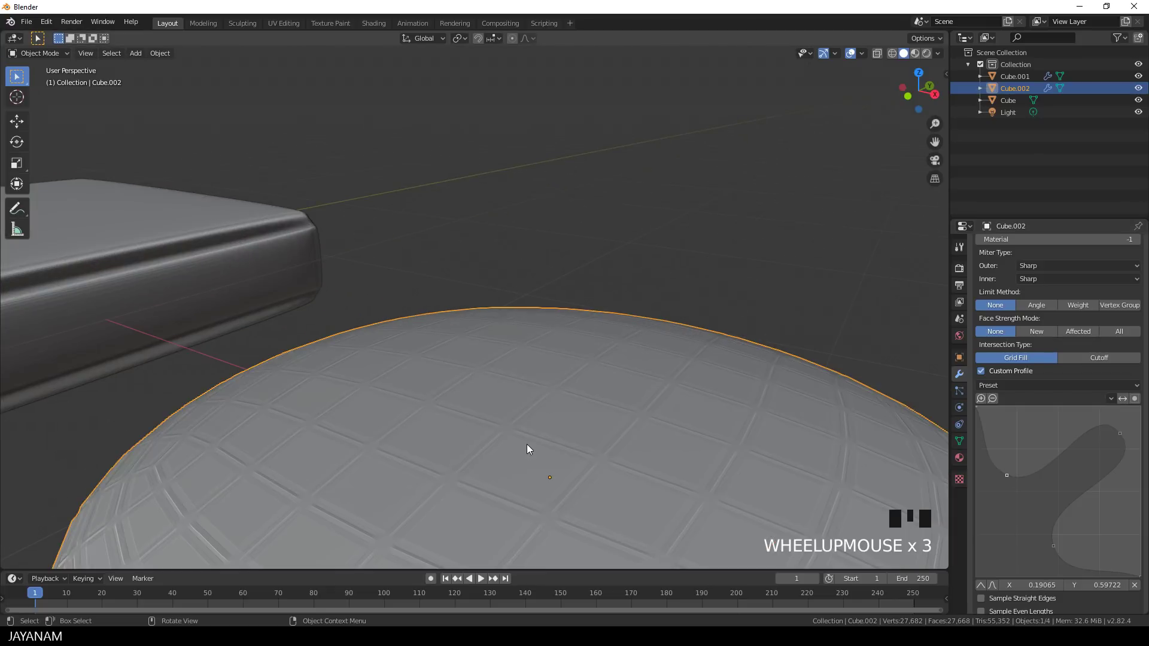
scroll(526, 444, "down", 2)
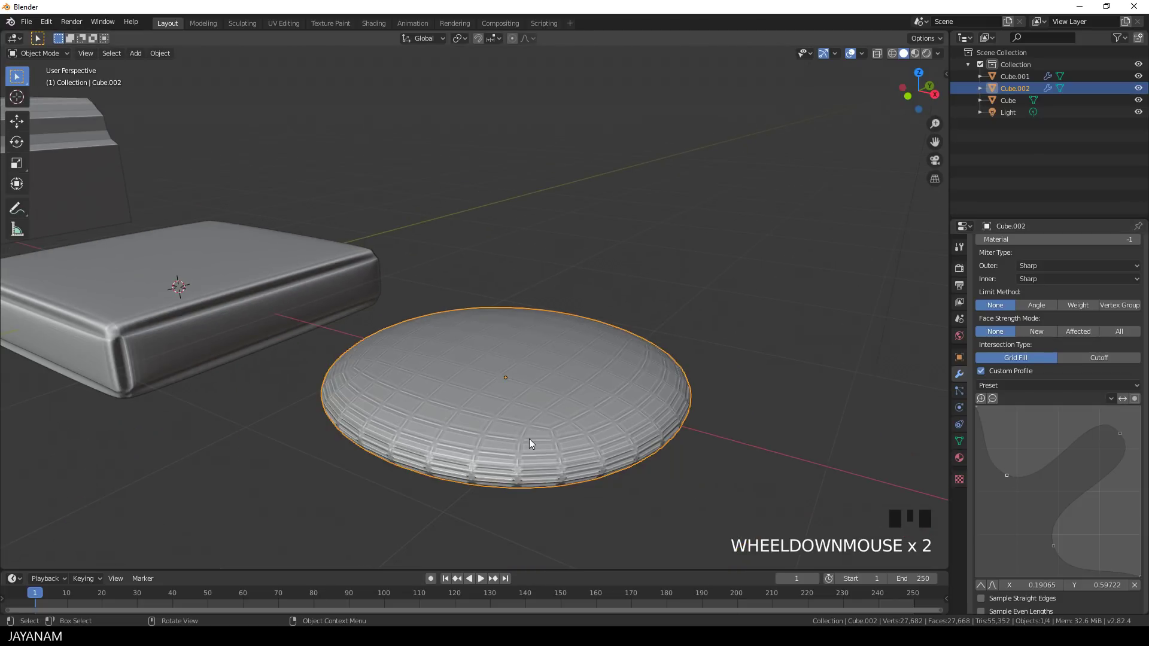
Scale the duplicate's whole mesh up along Z into a nearly round shape, then return to Object Mode.
left_click(638, 386)
key("Tab")
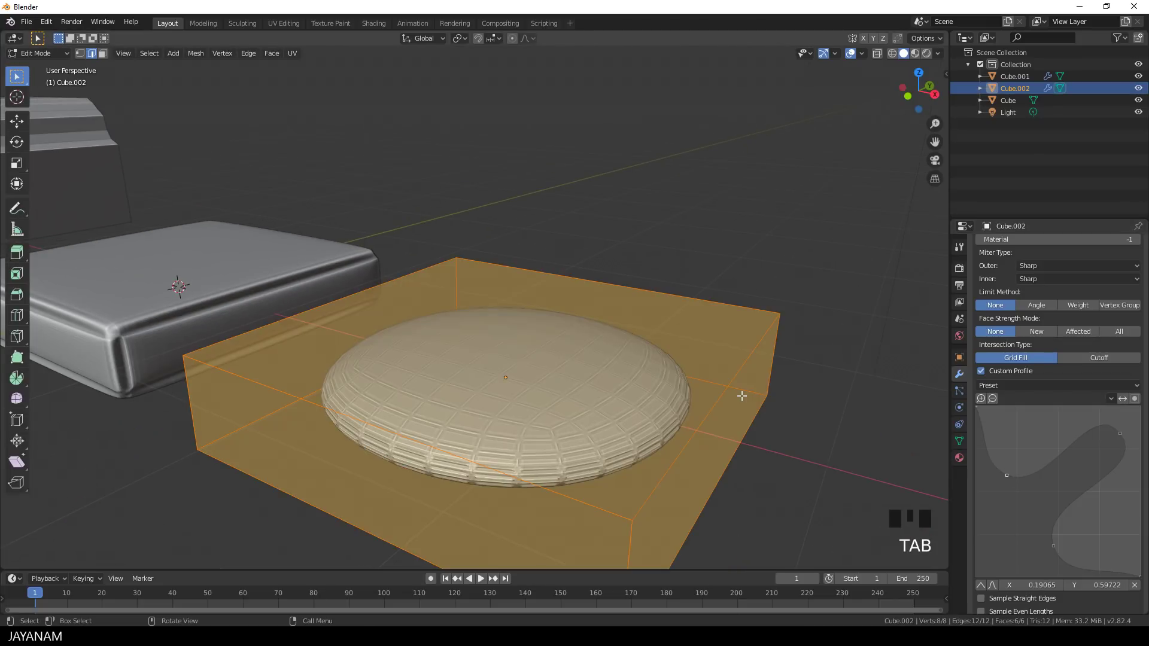
key("s")
key("z")
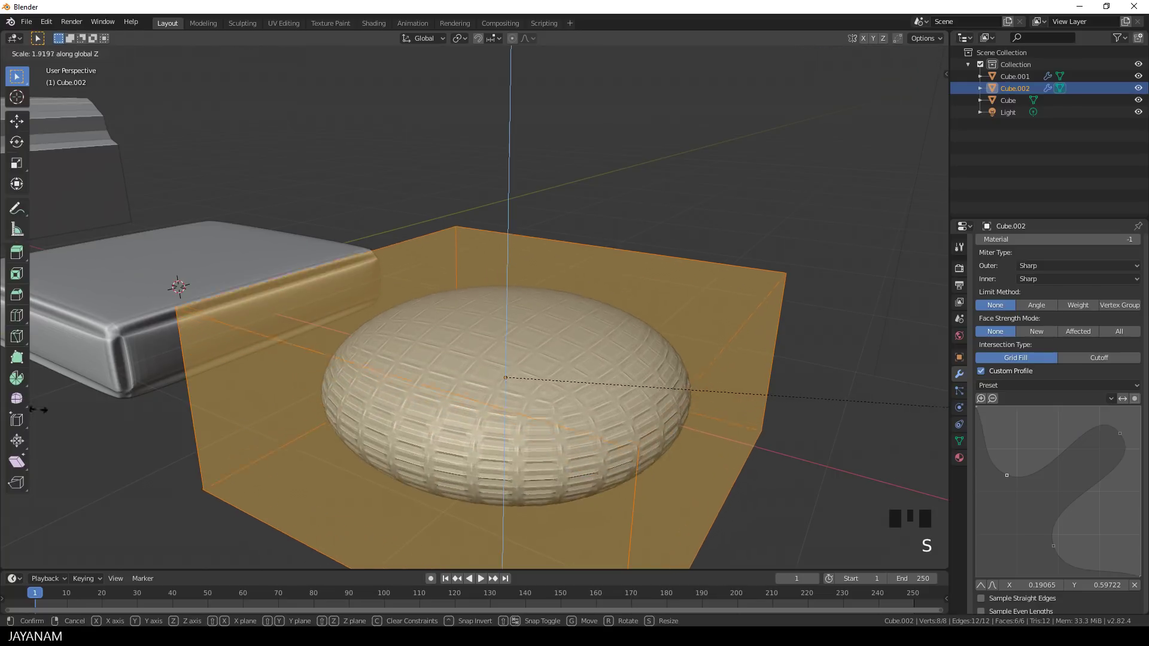
left_click(386, 431)
scroll(616, 357, "down", 3)
key("Tab")
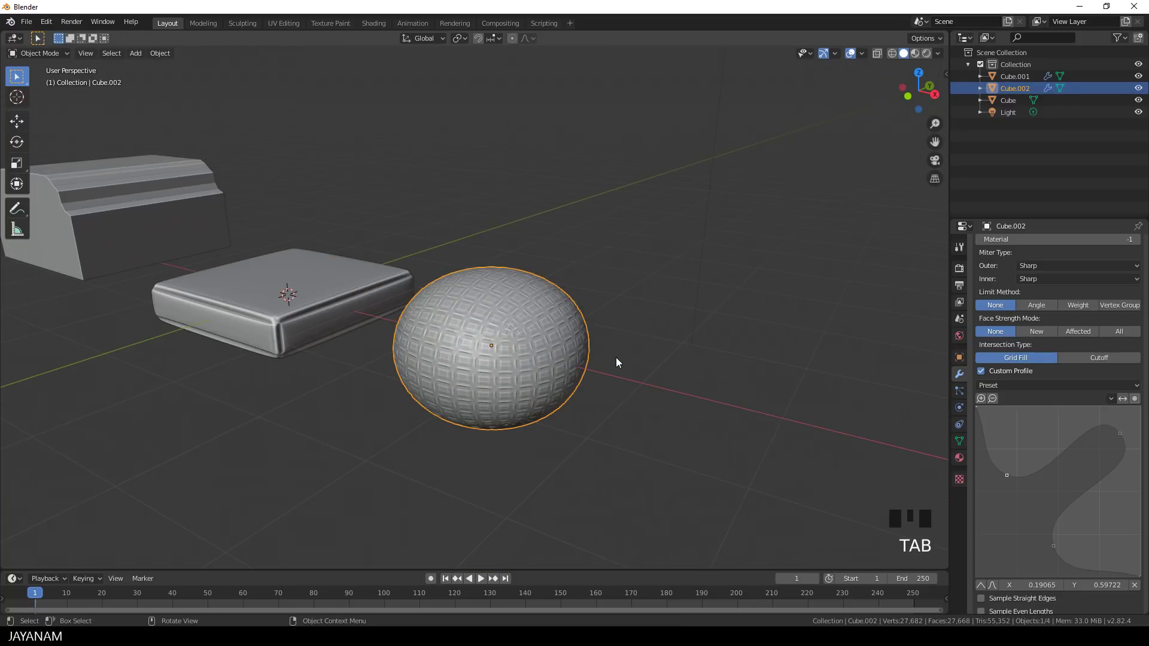
In Edit Mode with face selection, inset the front end face of the bevelled block by about 0.156 m.
mouse_move(528, 377)
middle_mouse_down()
mouse_move(310, 388)
mouse_move(344, 401)
mouse_move(524, 381)
mouse_move(508, 379)
middle_mouse_up()
scroll(504, 376, "down", 2)
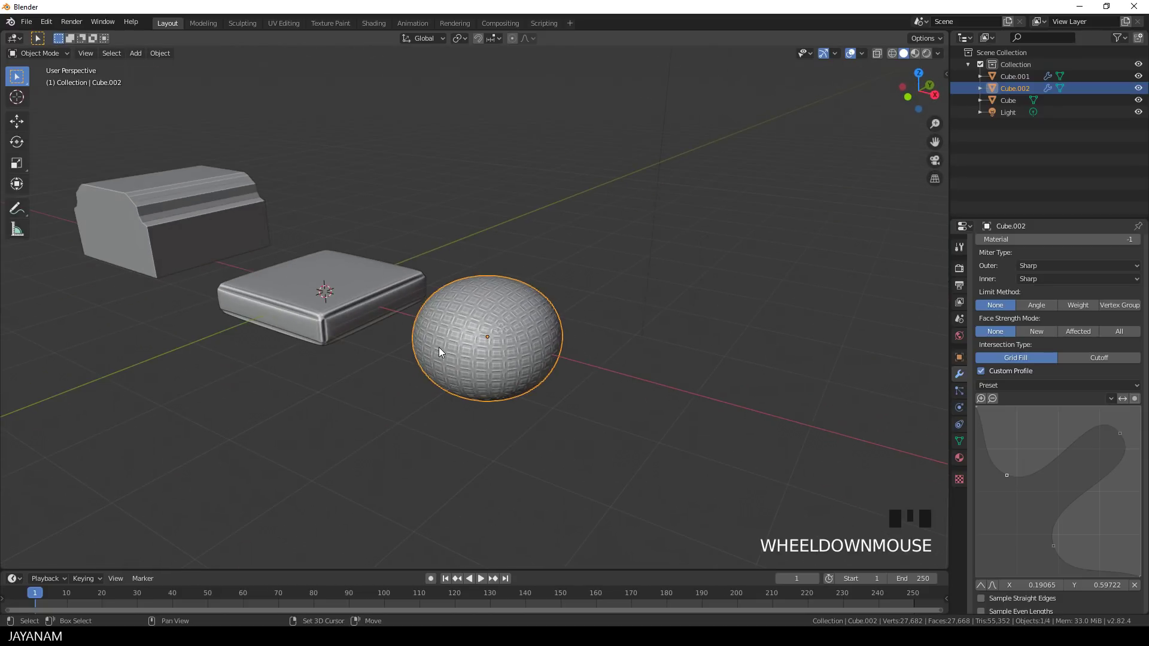
middle_click_drag(443, 346, 486, 391, "shift")
scroll(325, 355, "down", 2)
middle_click_drag(325, 354, 376, 343)
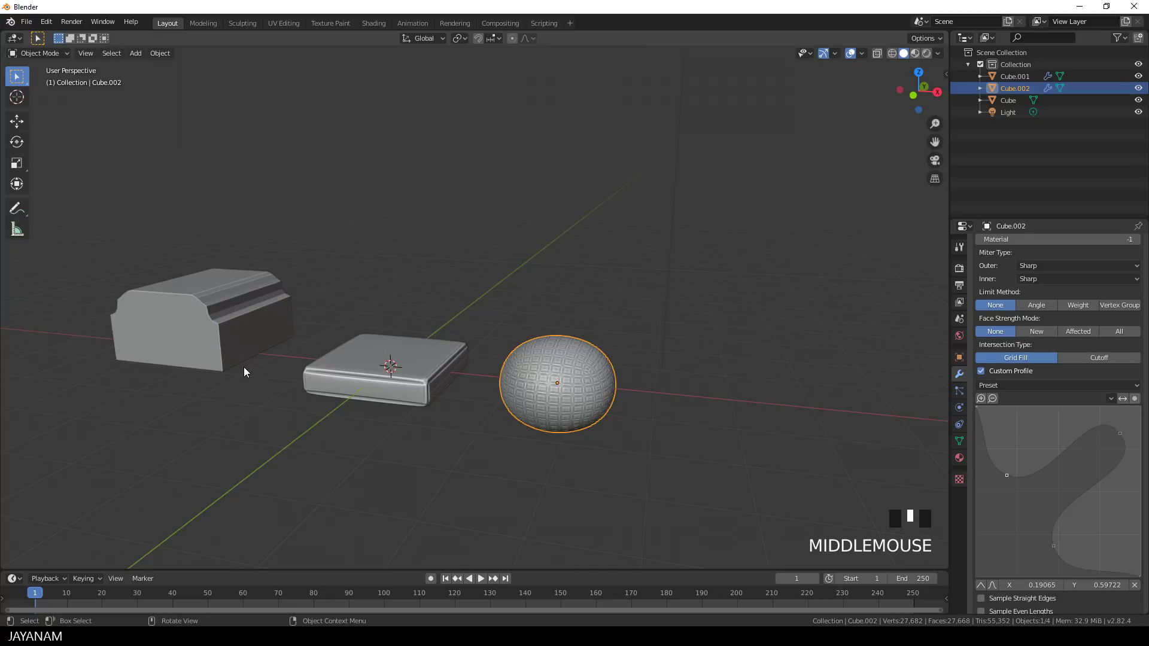
left_click(195, 339)
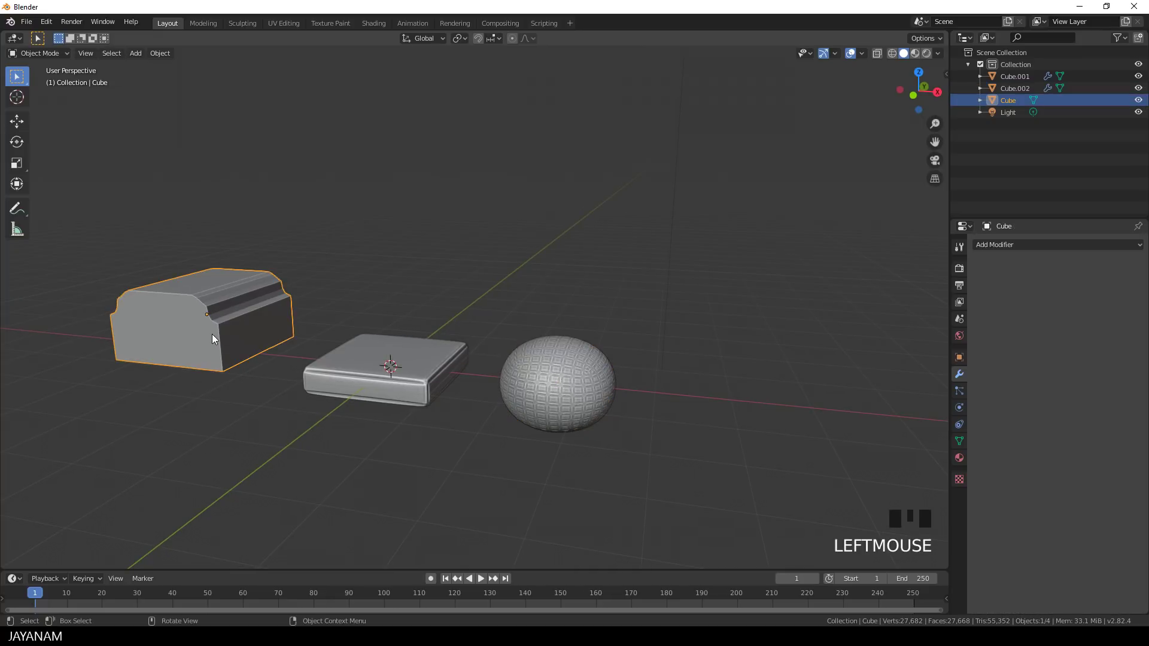
key("Tab")
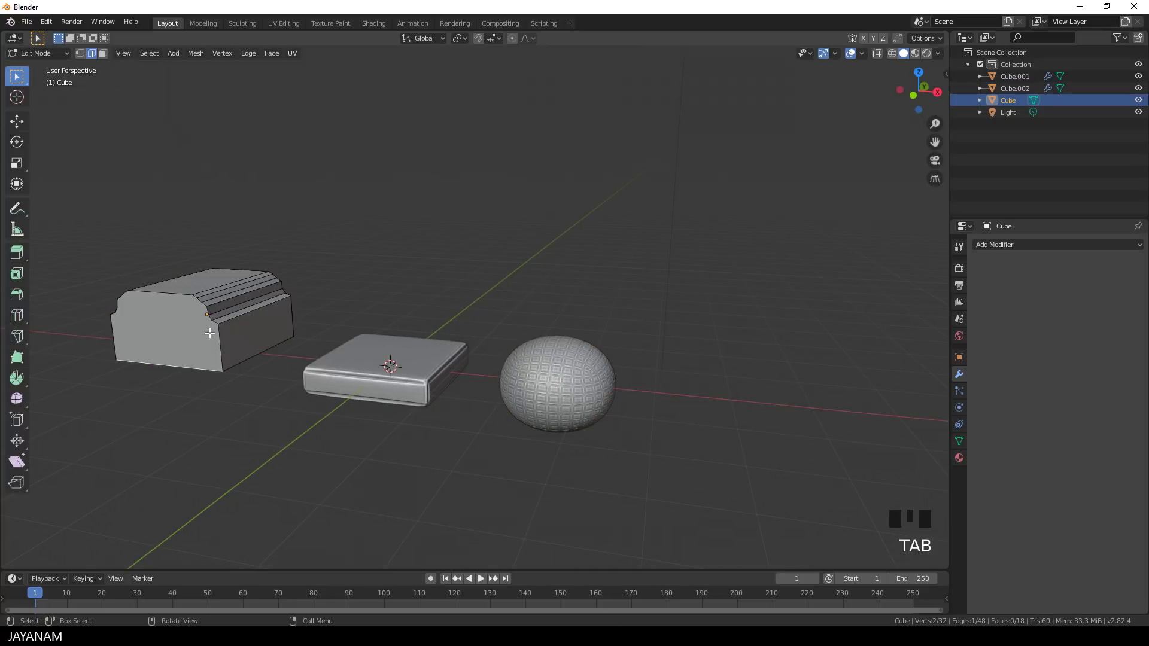
left_click(102, 54)
left_click(183, 315)
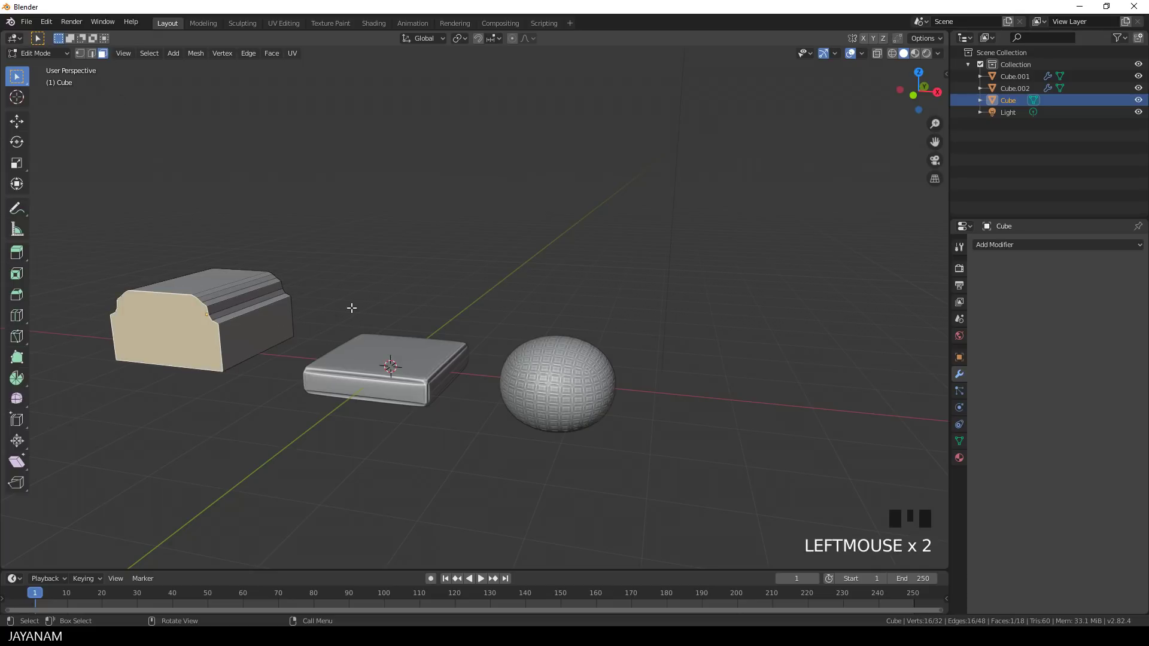
key("i")
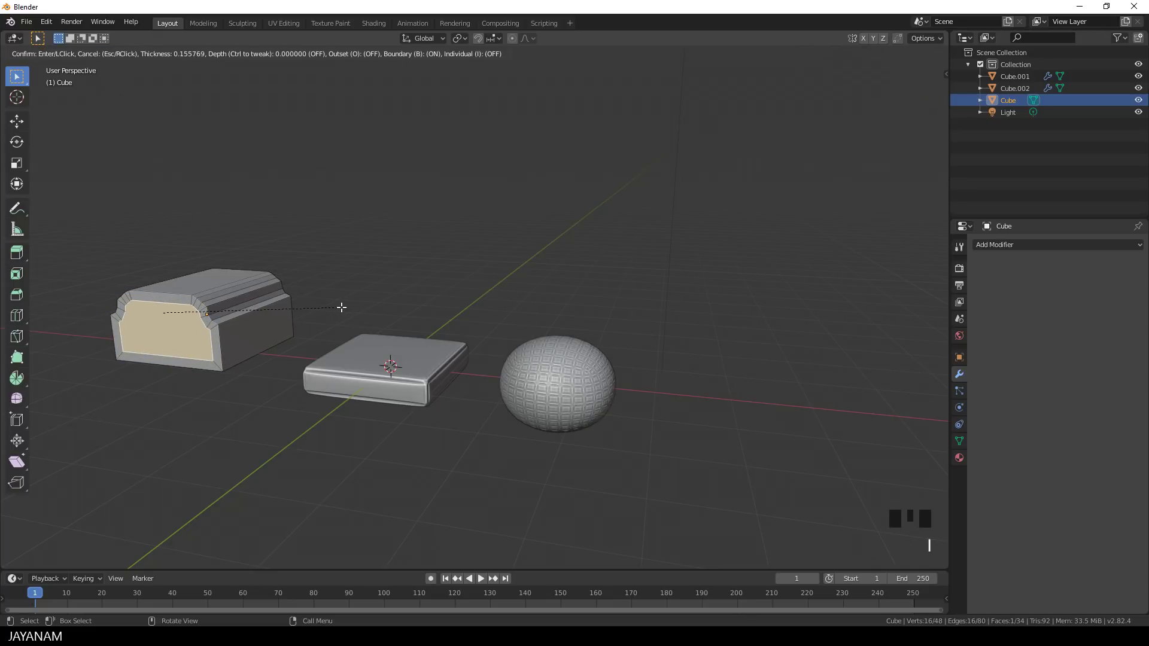
left_click(342, 307)
Extrude the block's inset face about 0.309 m inward, then return to Object Mode.
key("e")
left_click(356, 303)
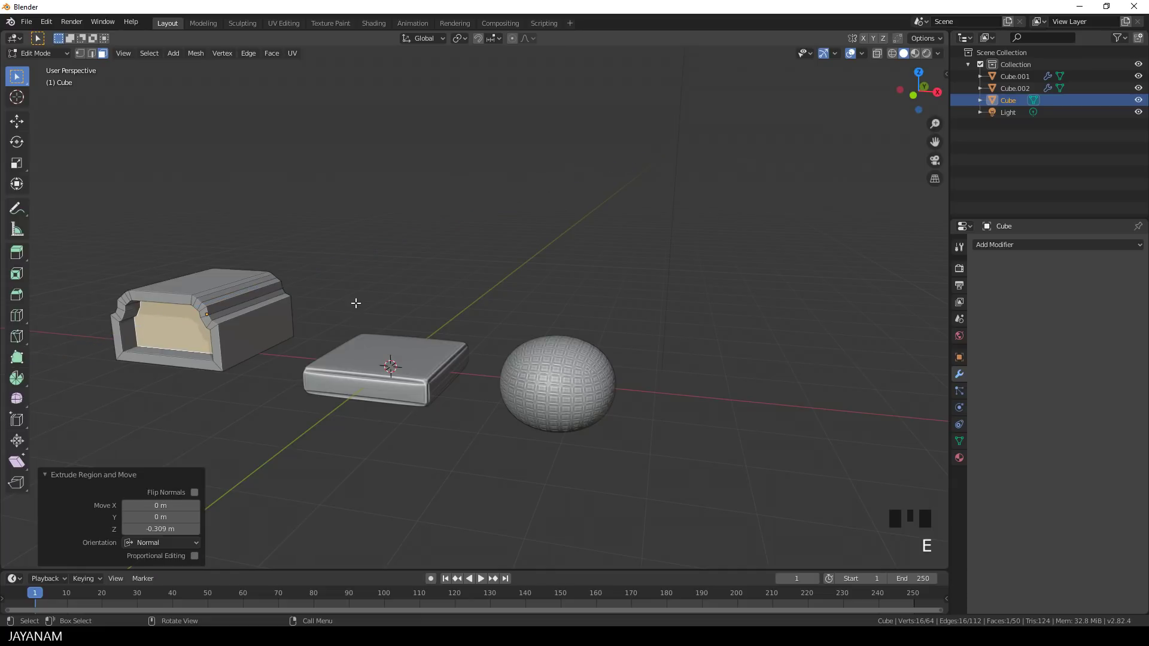
key("Tab")
middle_click_drag(297, 290, 673, 330)
scroll(486, 286, "up", 2)
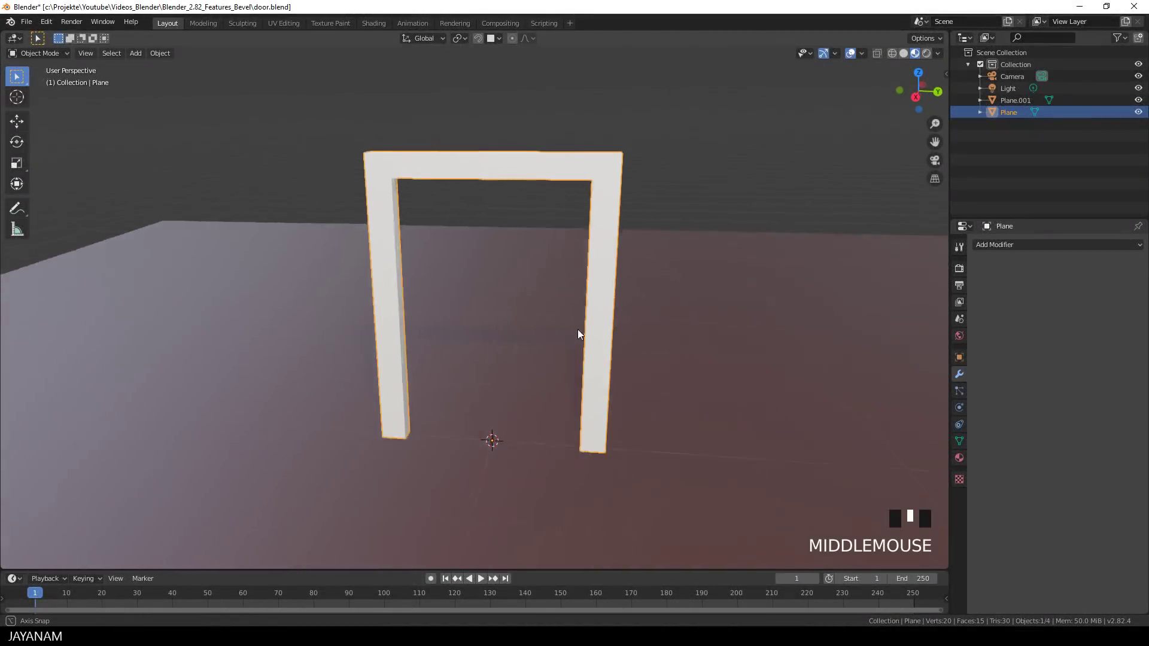
In Edit Mode, bevel the door frame's three inner front edges with 4 segments and an offset of about 0.054 m.
middle_click_drag(578, 334, 541, 336)
key("Tab")
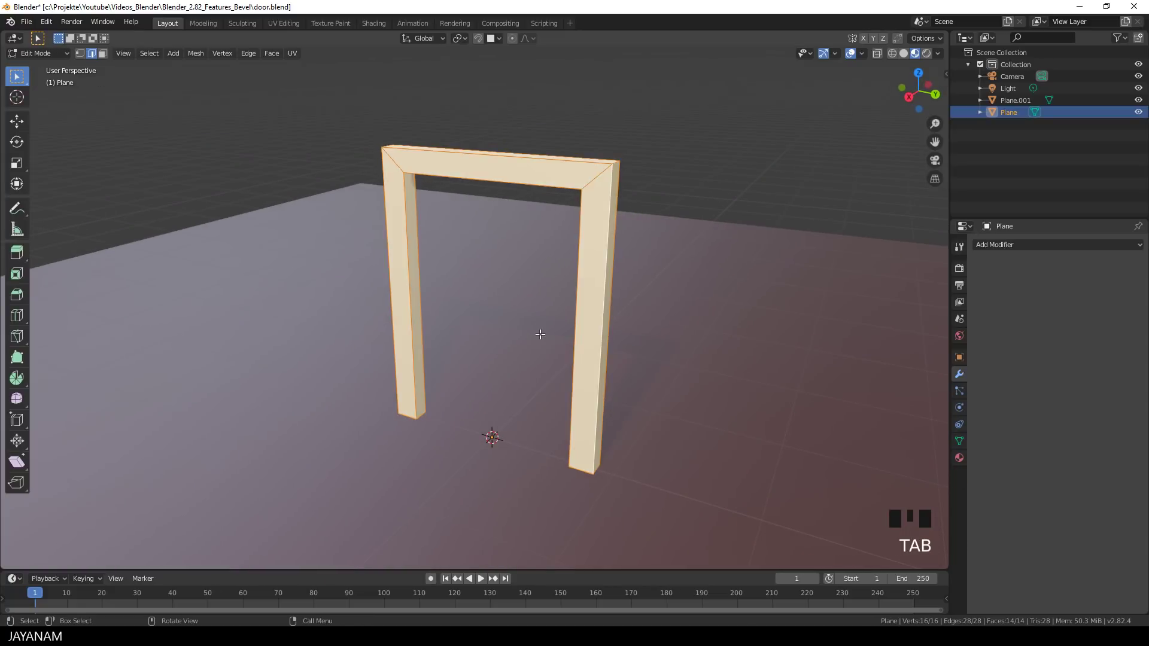
left_click(406, 321)
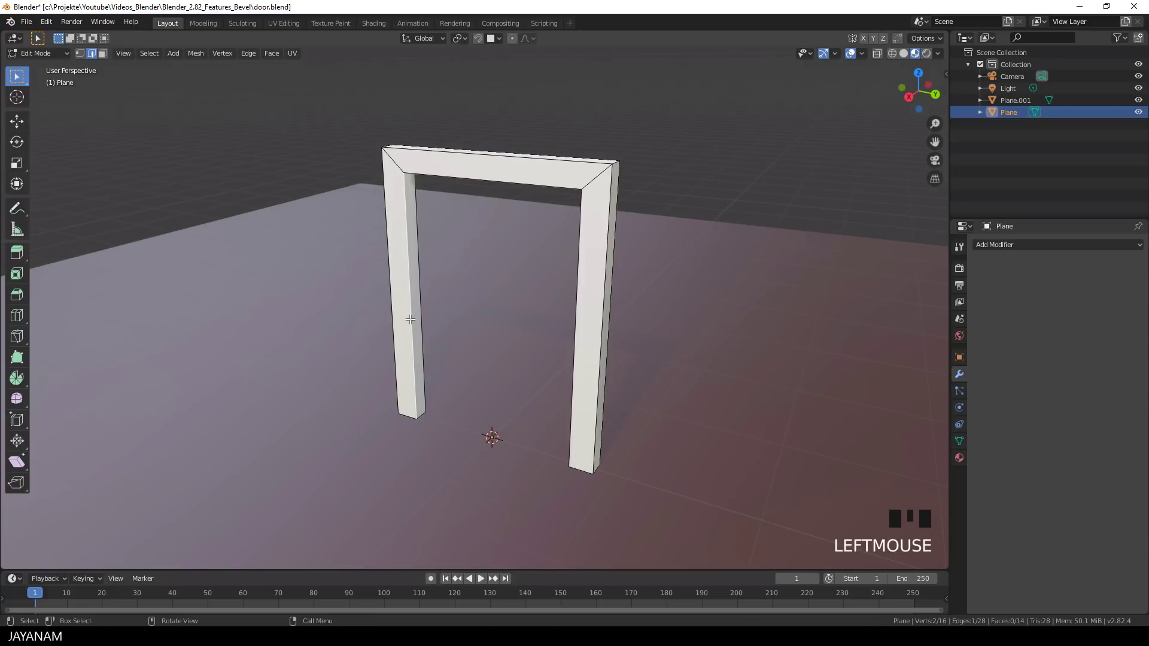
left_click(462, 179, "shift")
left_click(584, 304, "shift")
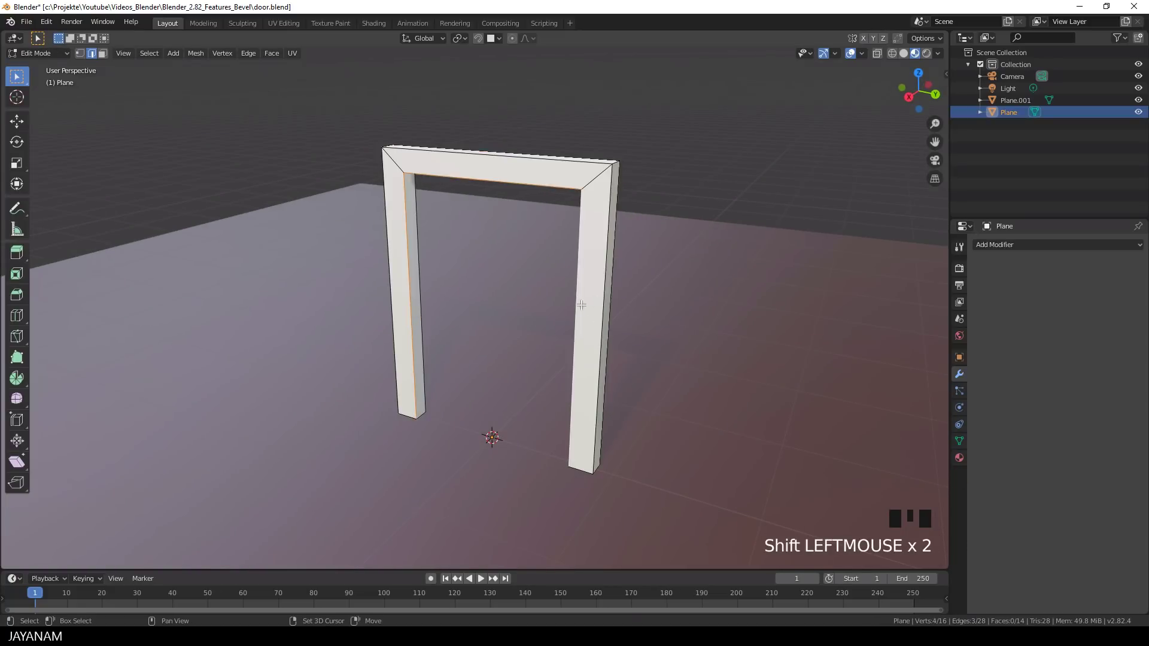
key("ctrl+b")
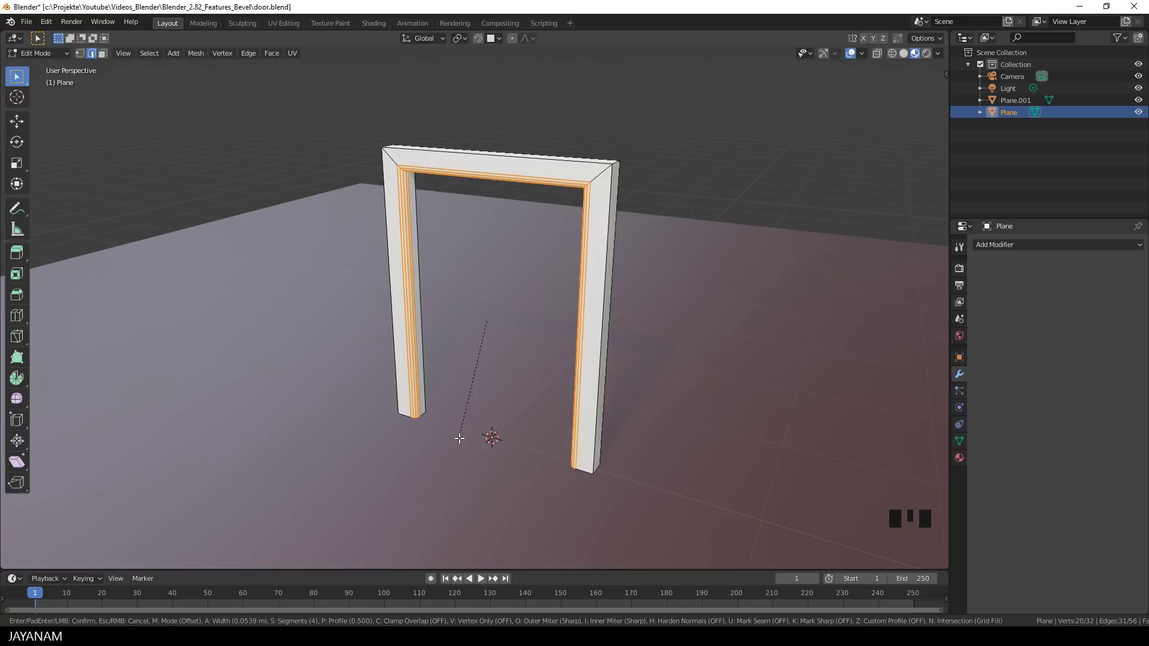
left_click(460, 439)
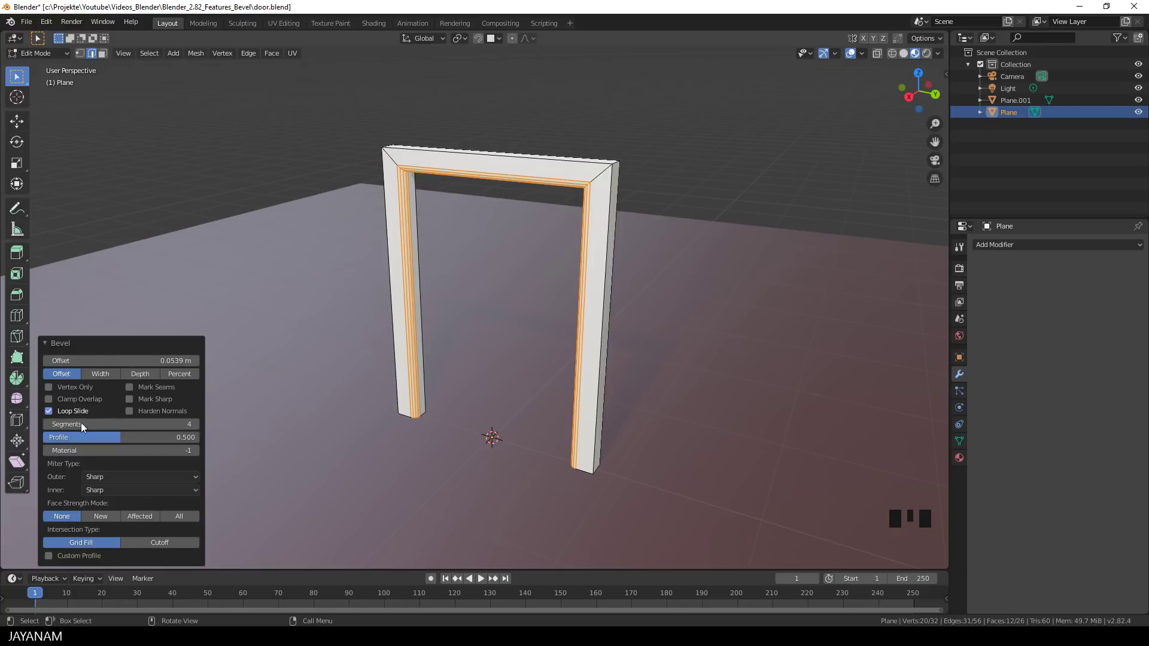
Enable the custom profile for the inner-edge bevel and delete two control points from the middle of its curve.
left_click(48, 556)
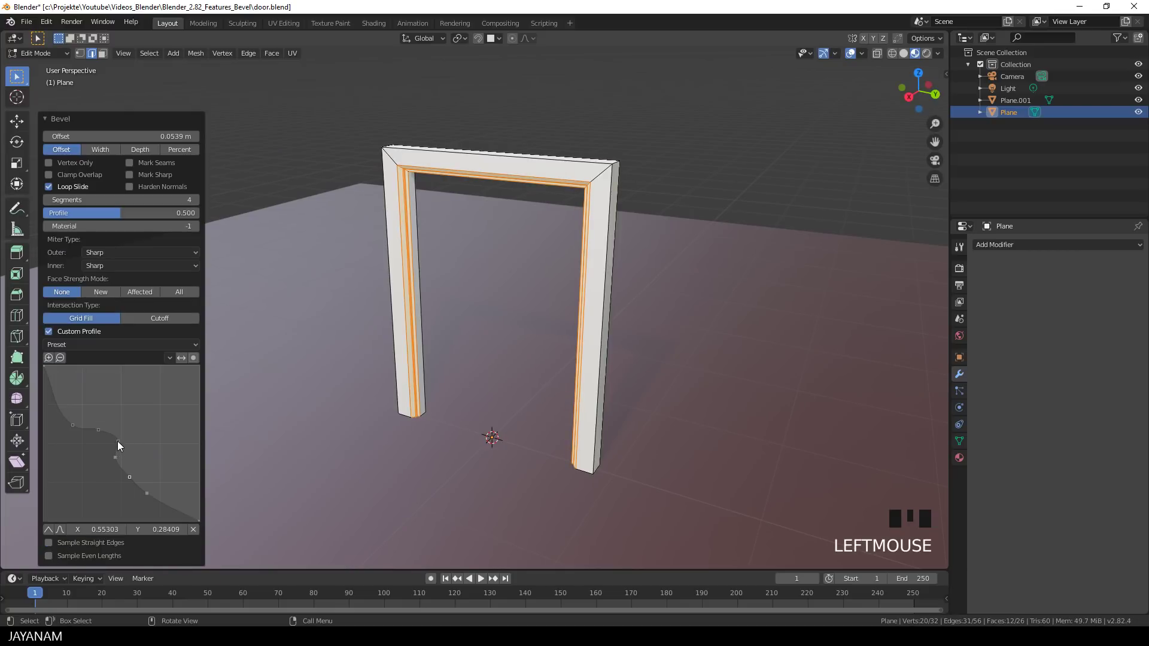
mouse_move(117, 441)
left_mouse_down()
mouse_move(92, 436)
mouse_move(112, 440)
left_mouse_up()
left_click(193, 530)
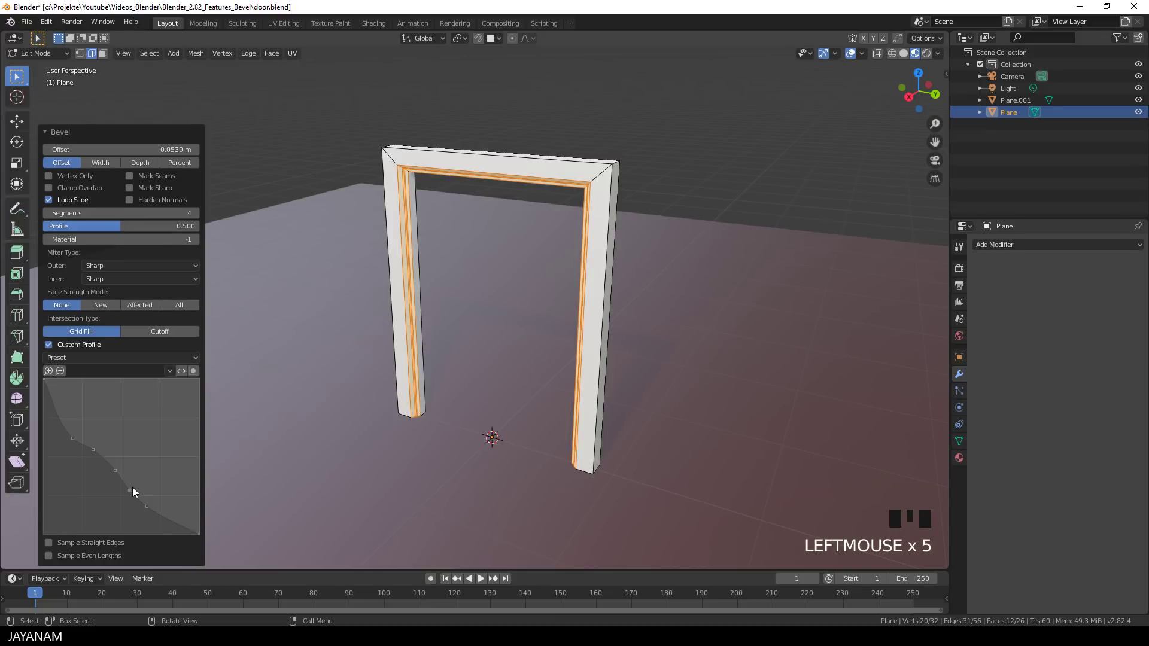
left_click(130, 490)
left_click(193, 529)
Move the profile's uppermost intermediate control point to about (0.224, 0.728), then return to Object Mode.
left_click(73, 438)
left_click_drag(73, 425, 77, 408)
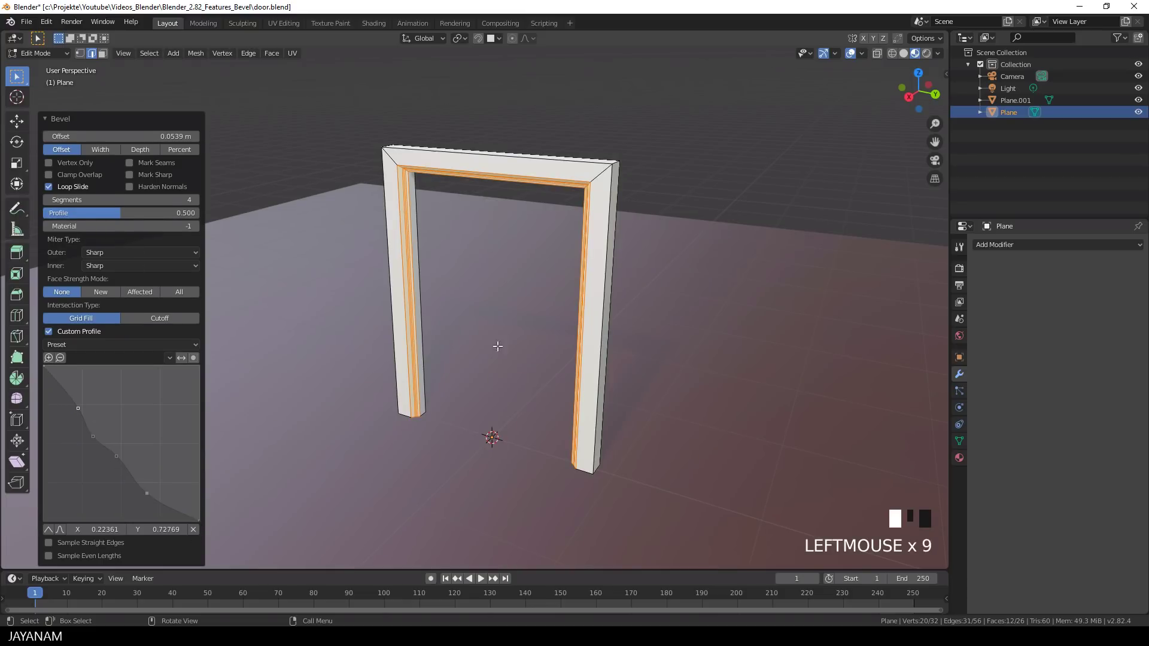
middle_click_drag(476, 379, 525, 391)
scroll(520, 373, "up", 3)
key("Tab")
scroll(524, 396, "down", 3)
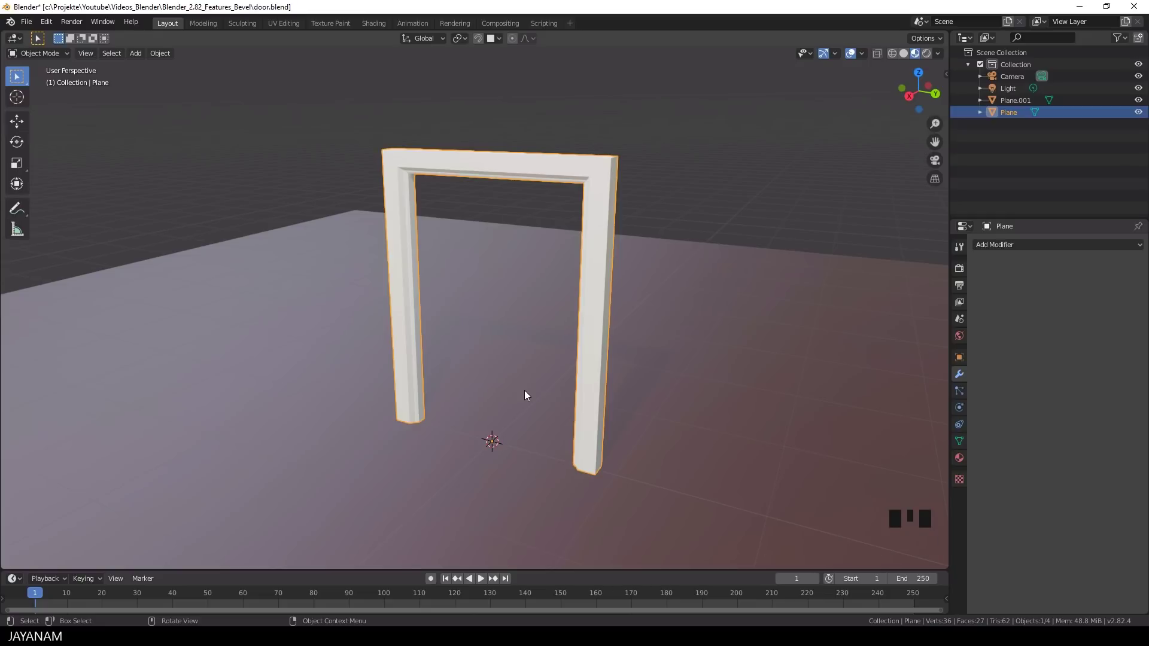
In Edit Mode, bevel the frame's three outer front edges by about 0.014 m with the same 4-segment custom profile, then return to Object Mode.
left_click(607, 278)
key("Tab")
left_click(572, 118)
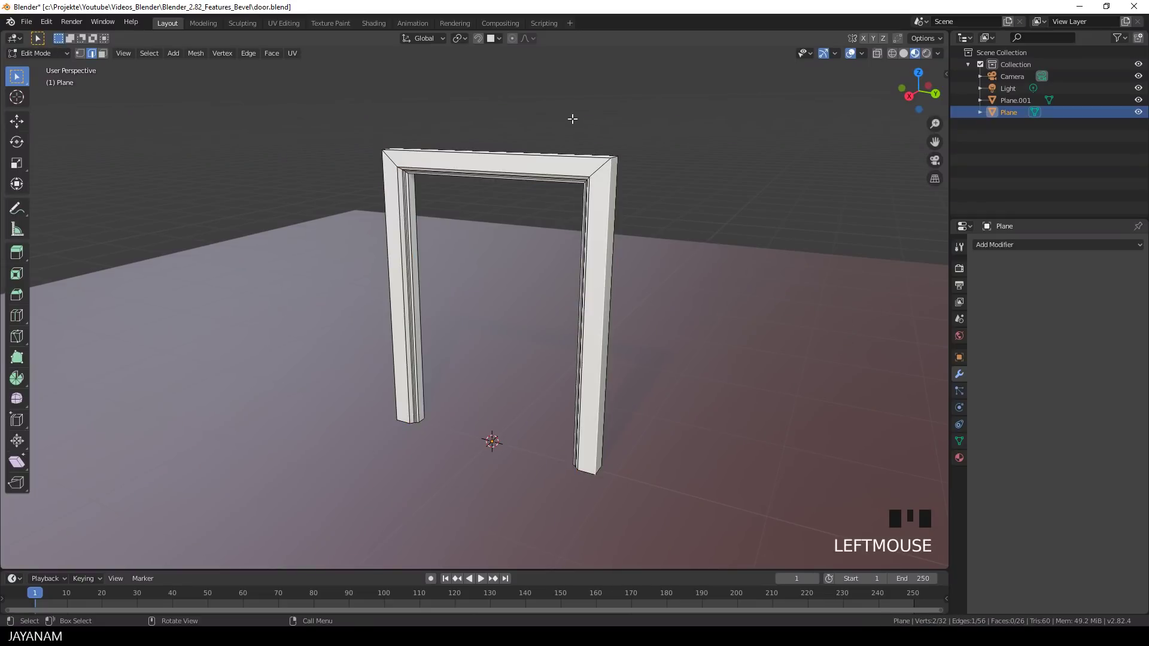
left_click(562, 154)
left_click(608, 204, "shift")
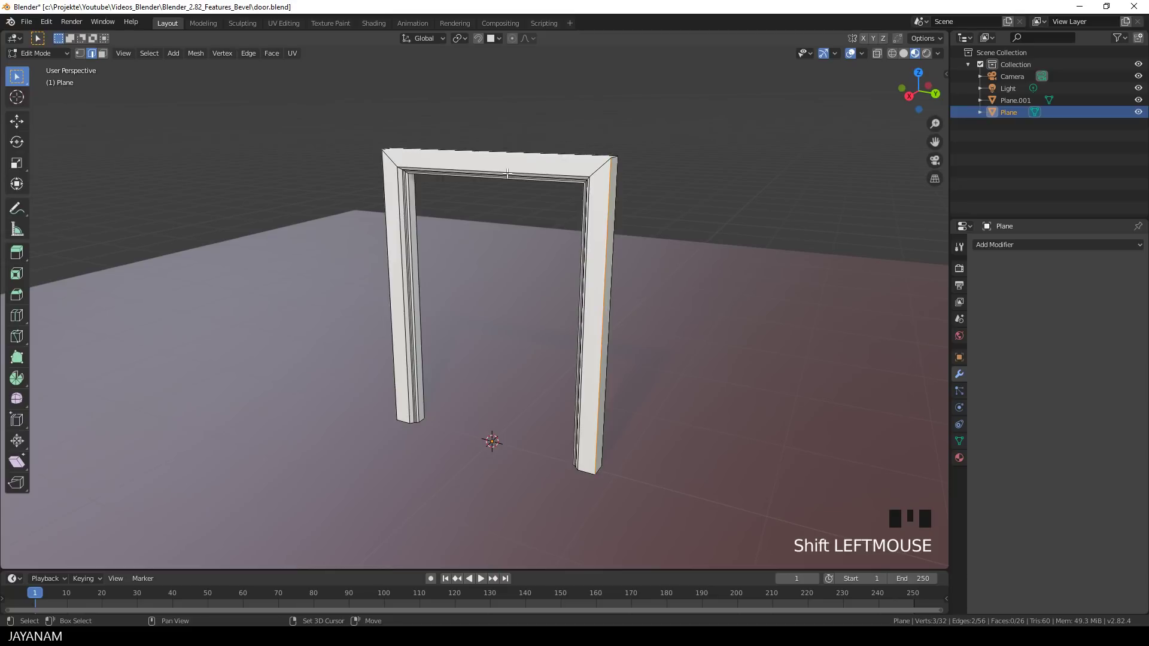
left_click(384, 199, "shift")
key("ctrl+b")
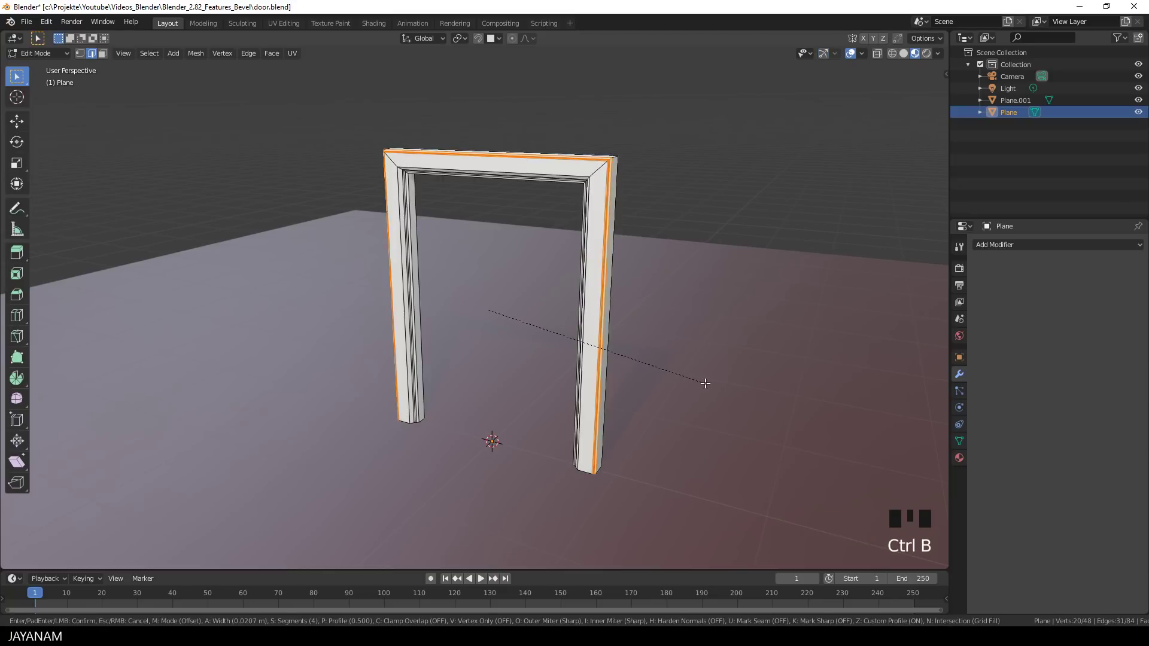
left_click(703, 383)
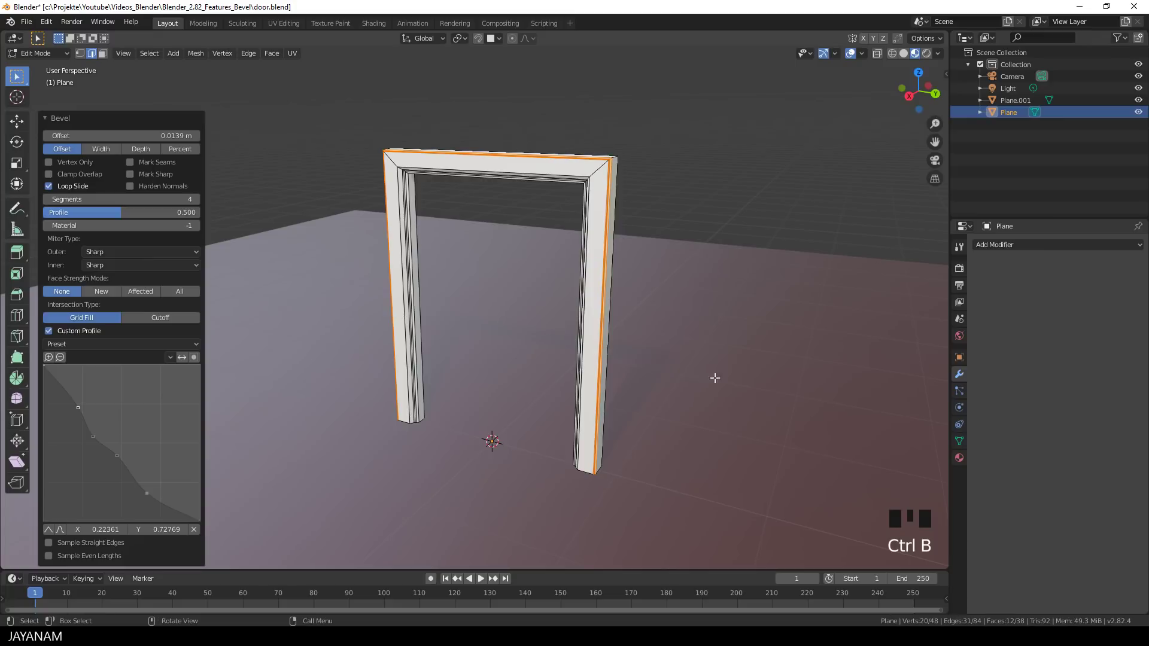
key("Tab")
middle_click_drag(727, 371, 757, 350)
scroll(672, 377, "up", 3)
scroll(675, 376, "up", 1)
scroll(670, 371, "down", 3)
scroll(752, 353, "down", 3)
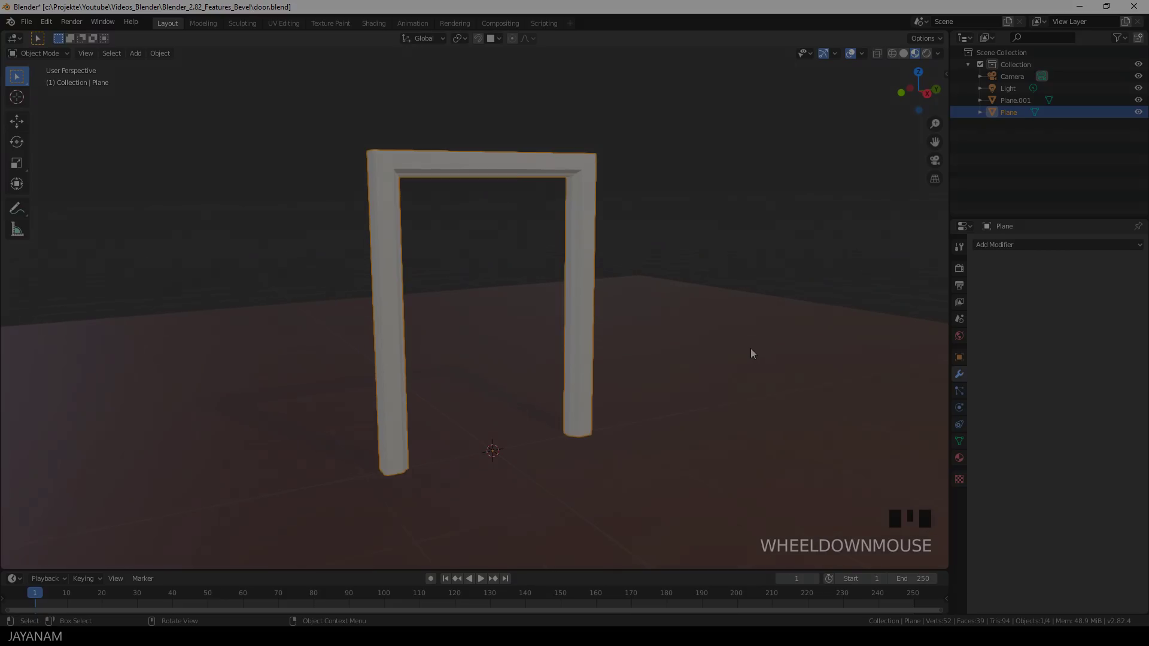